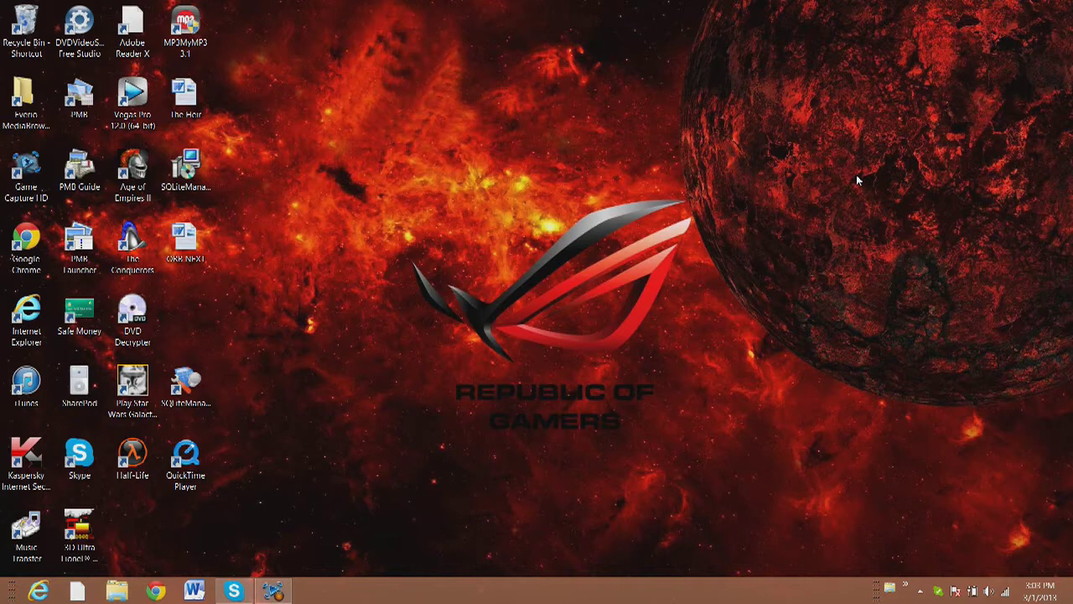
# Briefly show the bottom-left corner shortcut menu, then dismiss it with Esc
pyautogui.moveTo(2, 600)
pyautogui.rightClick(7, 594)
pyautogui.press('Escape')
pyautogui.moveTo(4, 599)
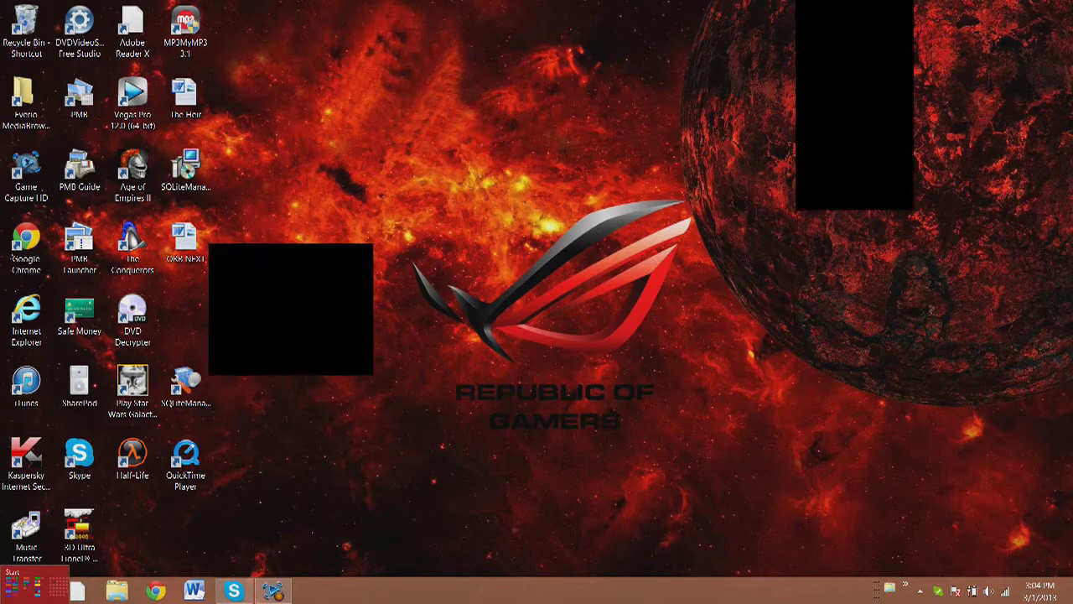
pyautogui.click(4, 599)
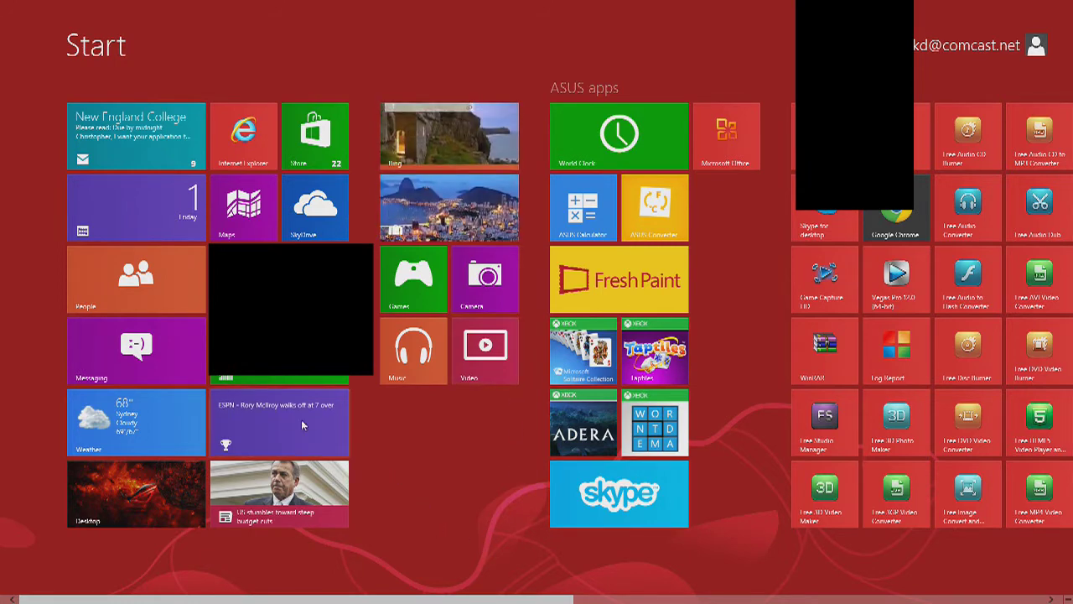
pyautogui.scroll(-1, 17, 383)
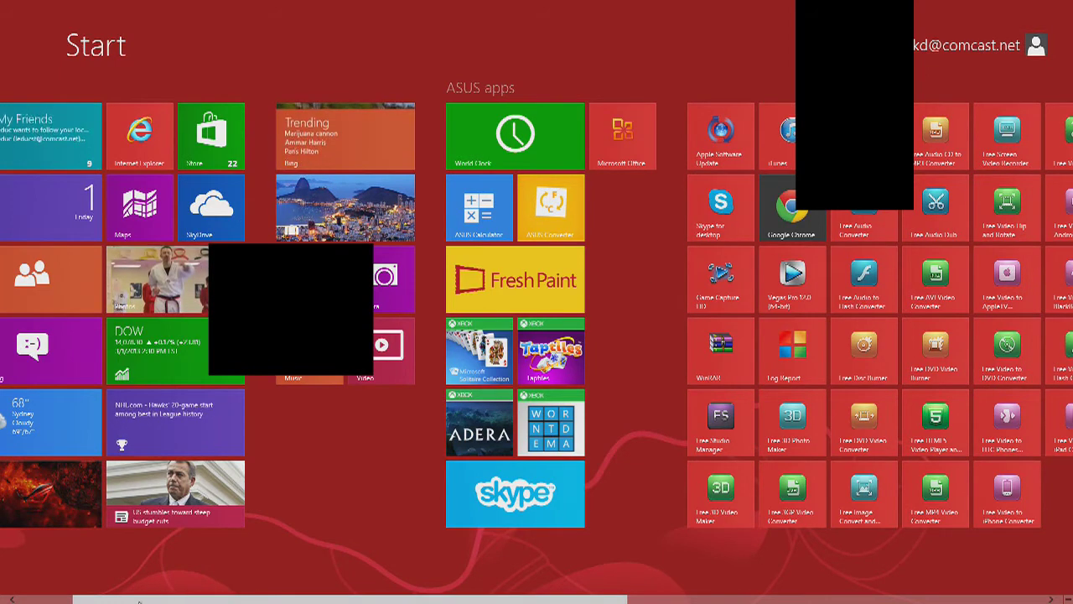
pyautogui.scroll(1, 57, 599)
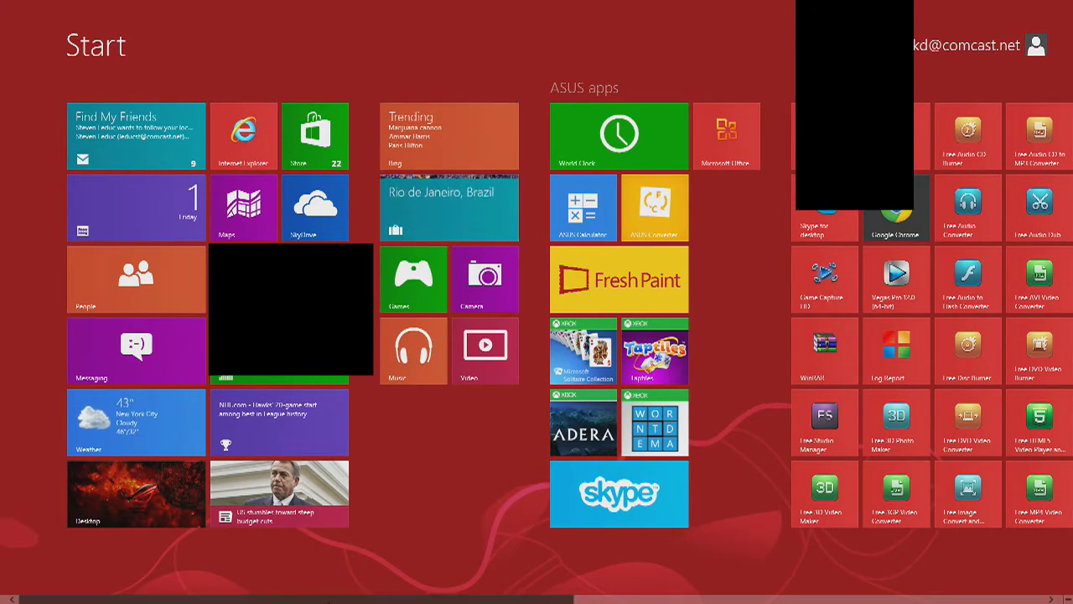
pyautogui.moveTo(283, 599); pyautogui.dragTo(293, 598)
pyautogui.scroll(-5, 537, 335)
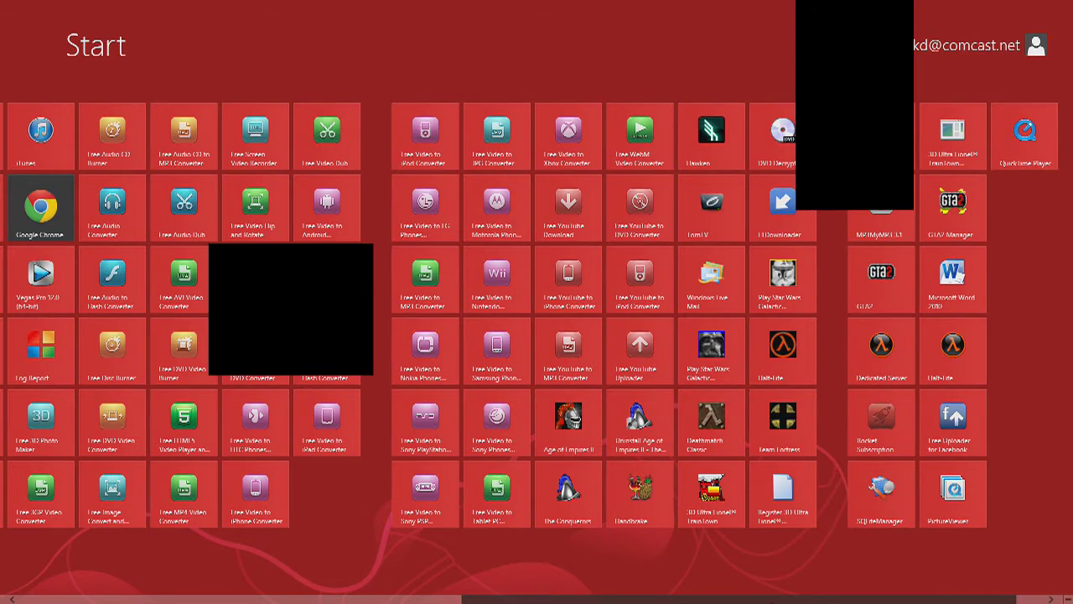
pyautogui.scroll(1, 547, 287)
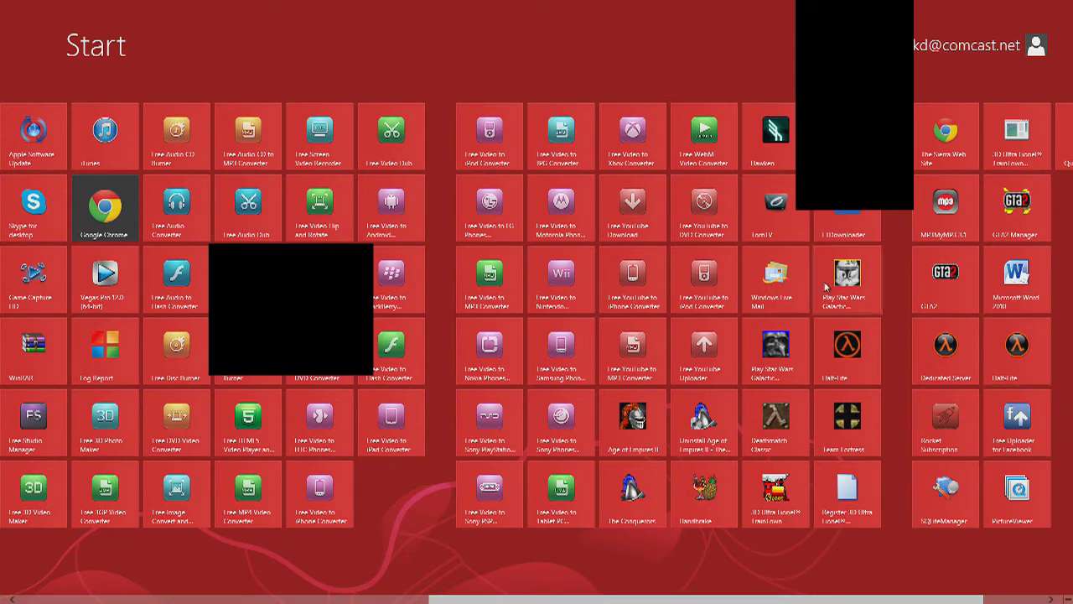
pyautogui.click(297, 597)
pyautogui.hscroll(-3, 432, 484)
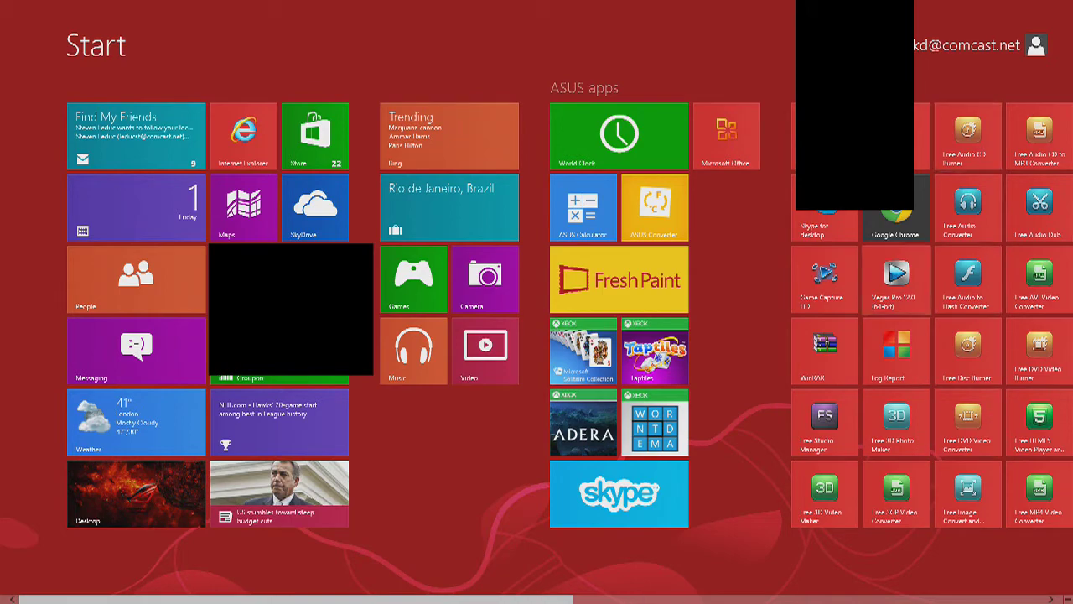
pyautogui.scroll(-3, 977, 333)
pyautogui.scroll(-3, 932, 311)
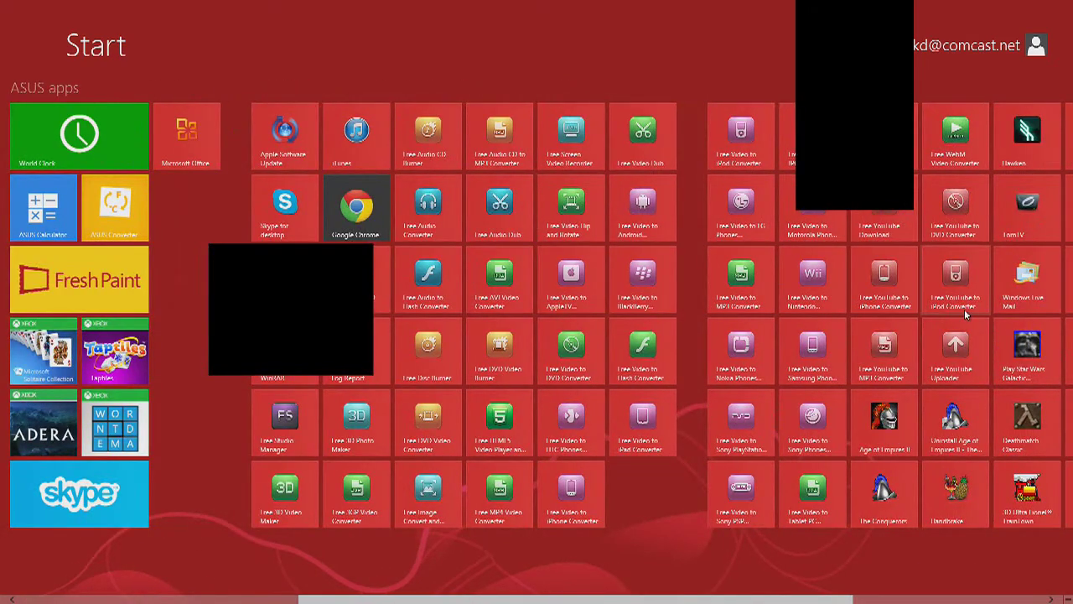
pyautogui.scroll(-5, 964, 308)
pyautogui.scroll(11, 27, 407)
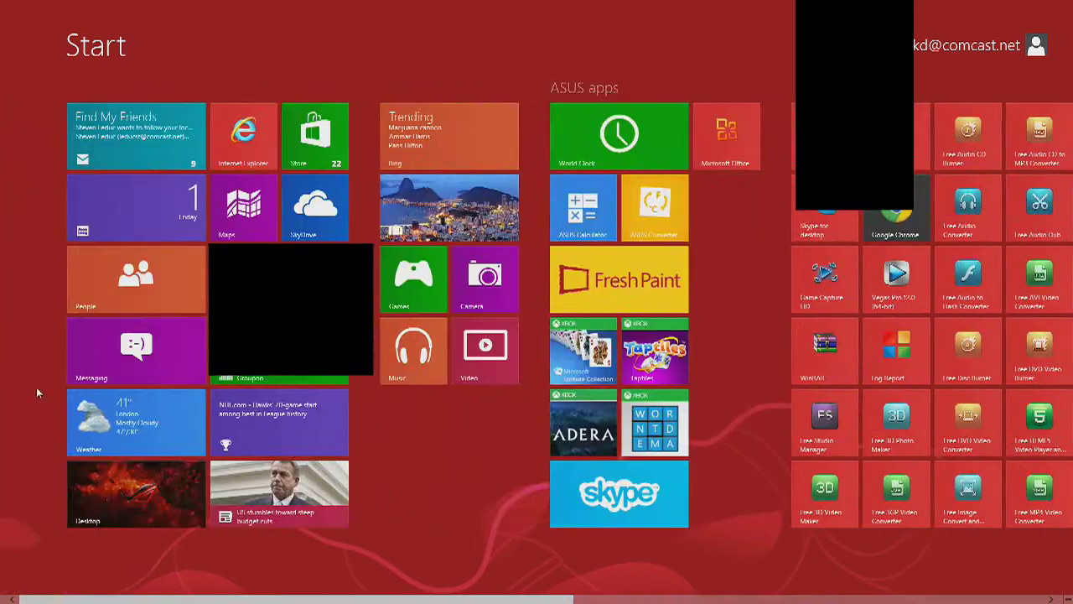
pyautogui.scroll(-5, 75, 377)
pyautogui.scroll(5, 19, 371)
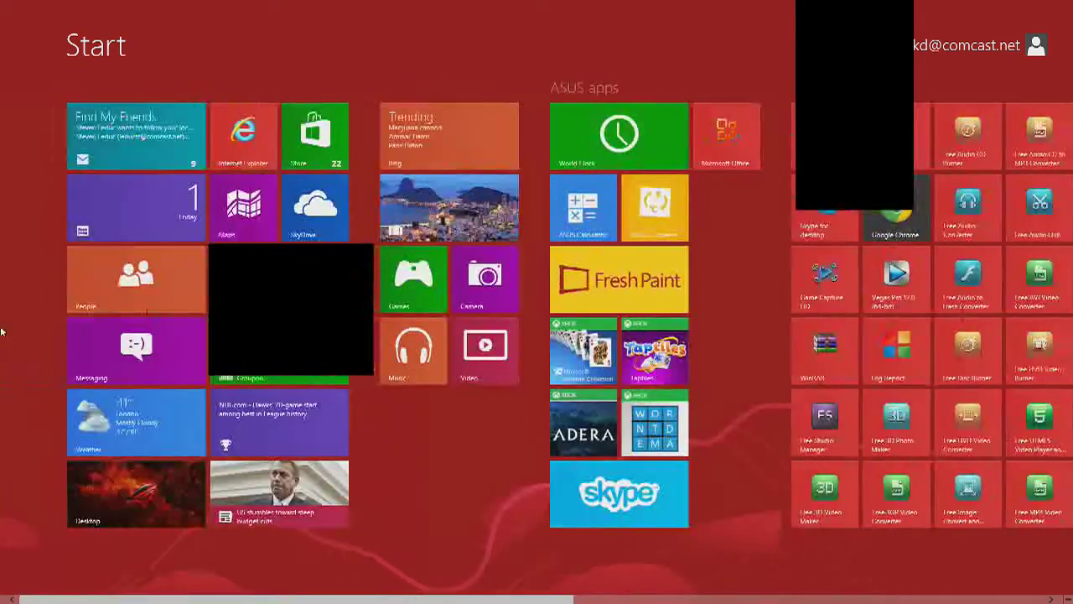
pyautogui.scroll(-5, 2, 332)
pyautogui.scroll(5, 901, 391)
pyautogui.scroll(-1, 901, 390)
pyautogui.scroll(1, 901, 391)
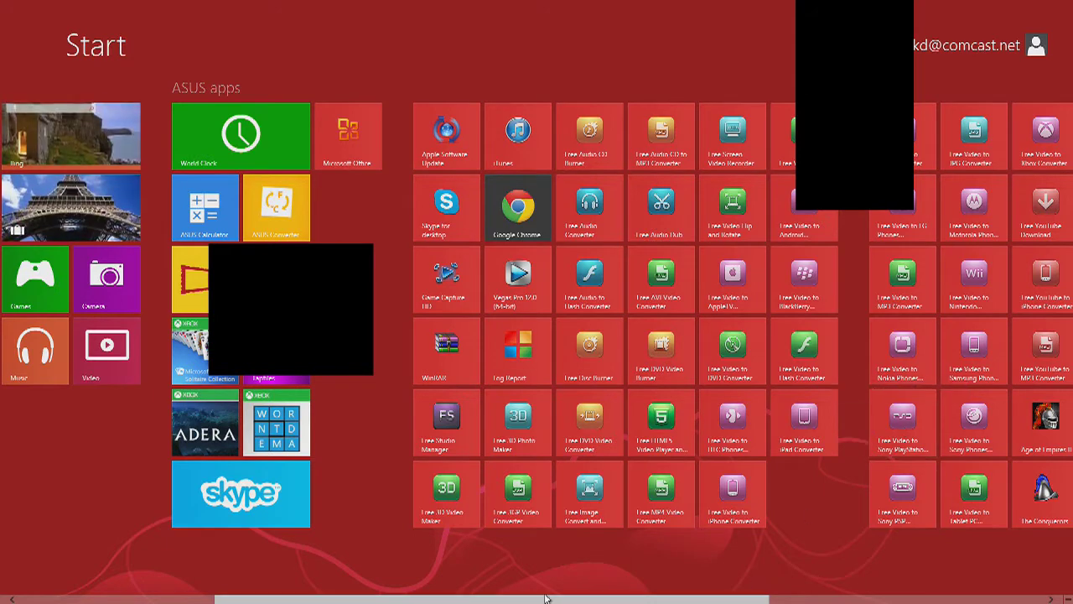
pyautogui.scroll(-5, 556, 595)
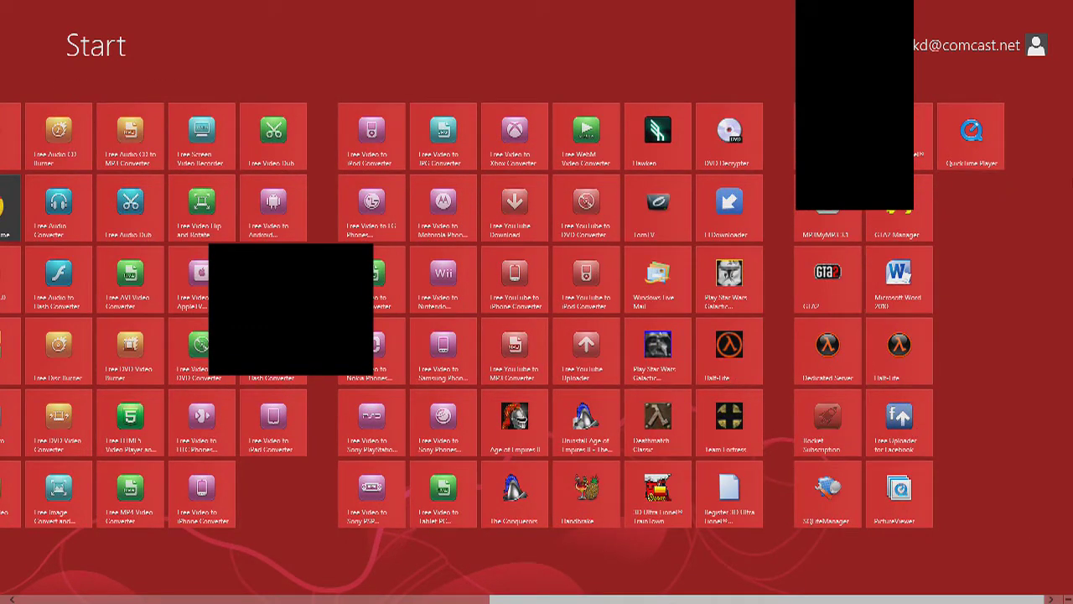
pyautogui.scroll(5, 545, 342)
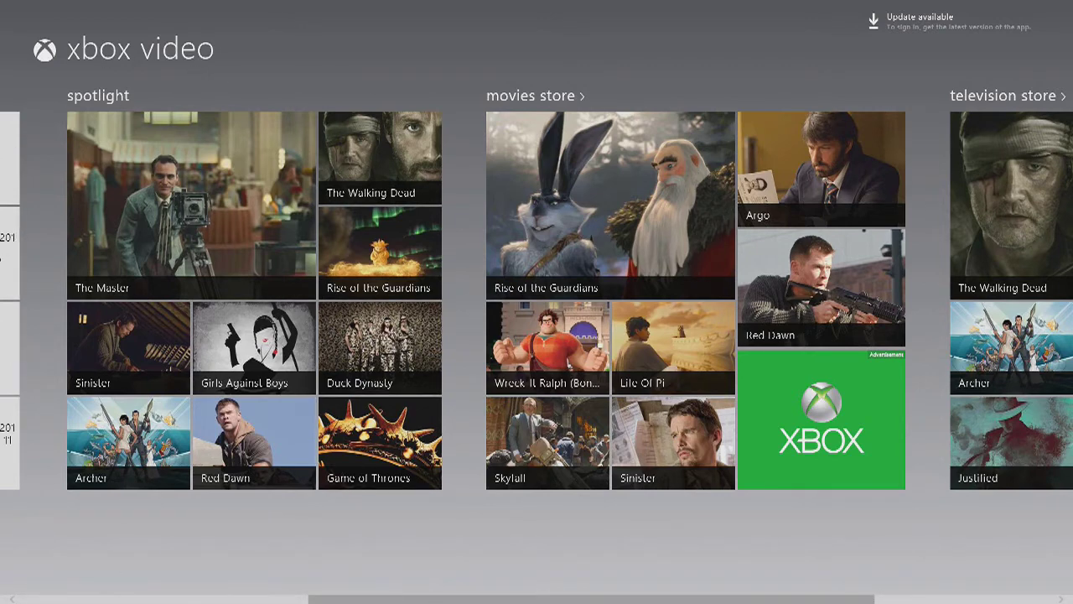
# Scroll the Xbox Video hub right and back left to browse my videos and spotlight
pyautogui.moveTo(358, 600); pyautogui.dragTo(1, 591)
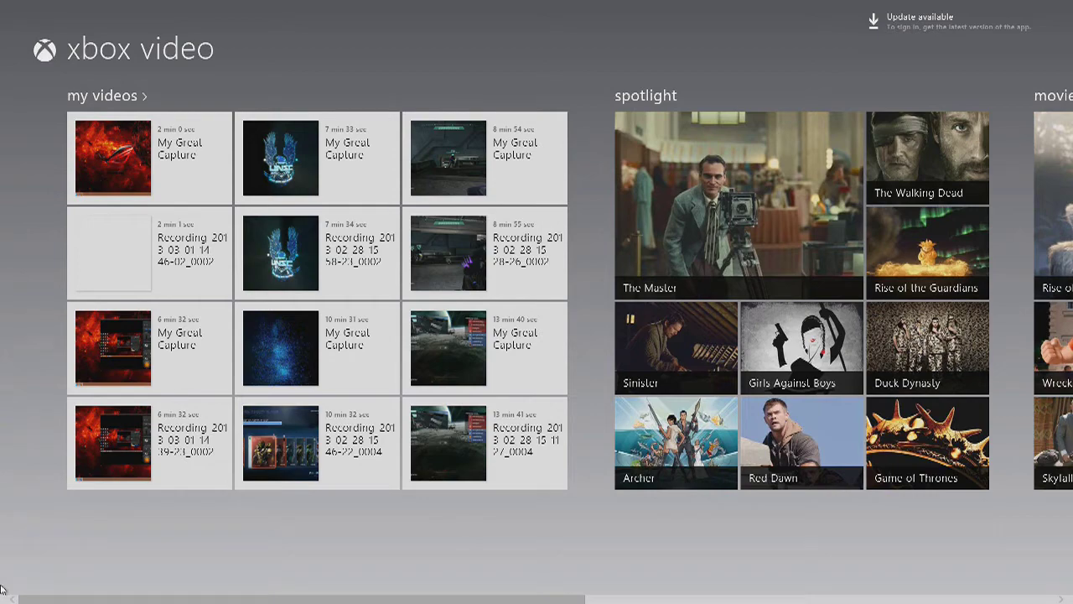
pyautogui.hscroll(5, 374, 587)
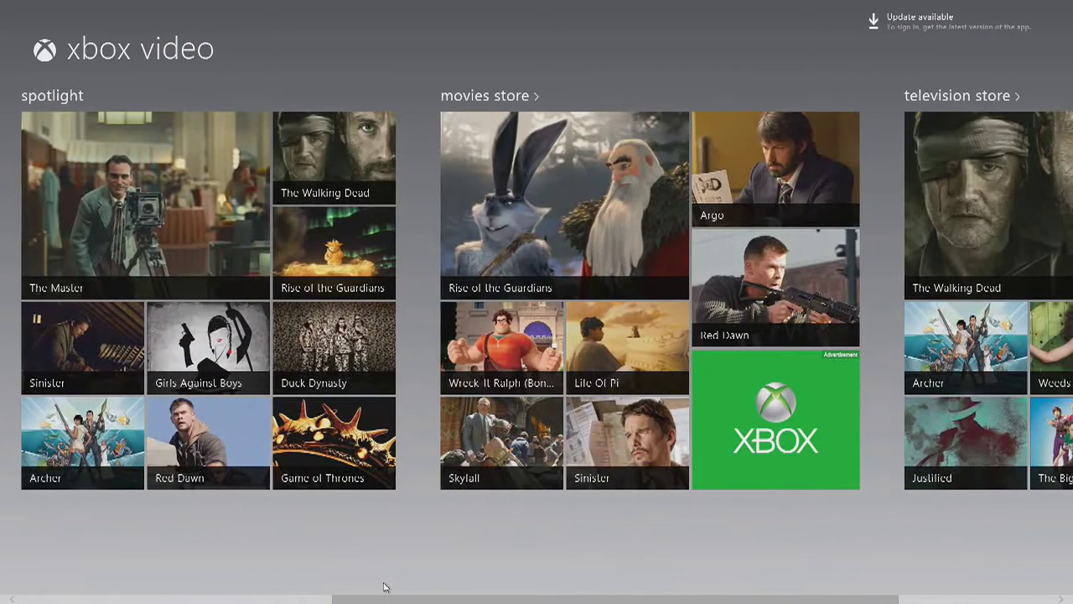
pyautogui.hscroll(3, 763, 596)
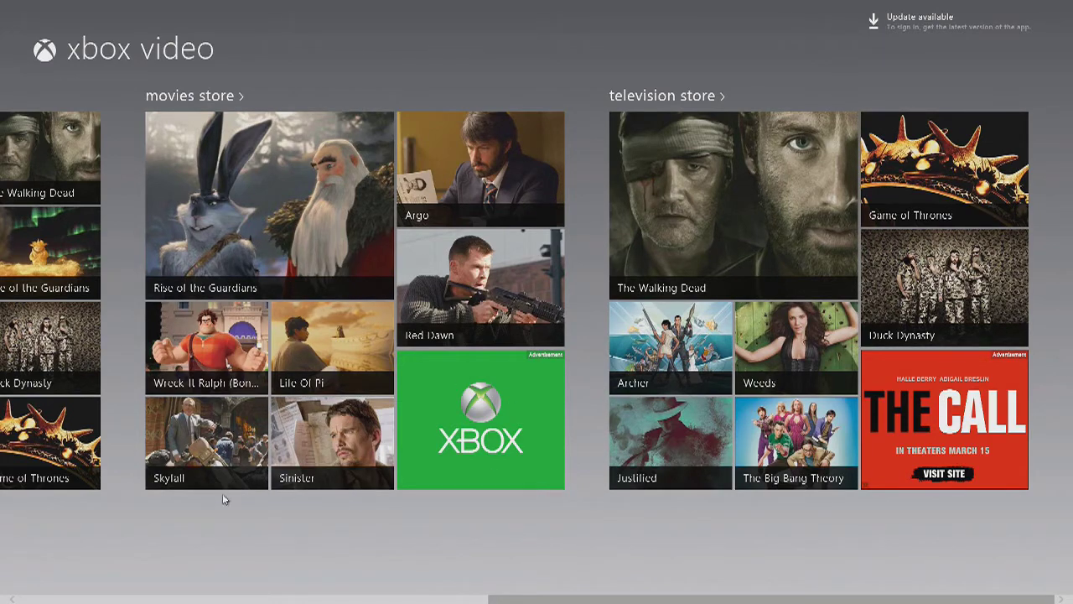
pyautogui.hscroll(-10, 287, 570)
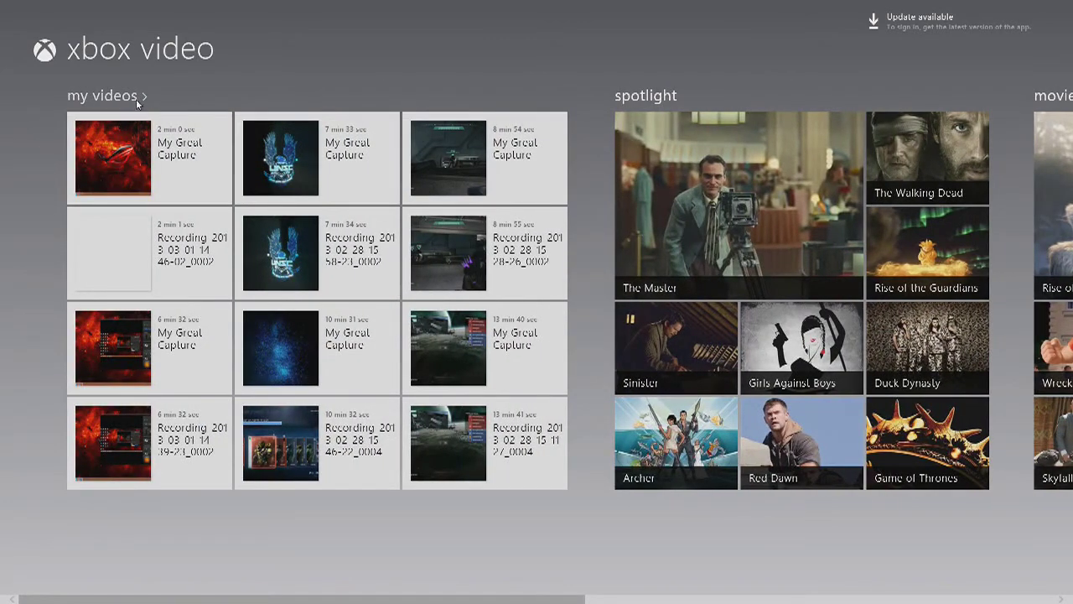
# Open the full my videos list, then go back to the Xbox Video home hub
pyautogui.click(142, 98)
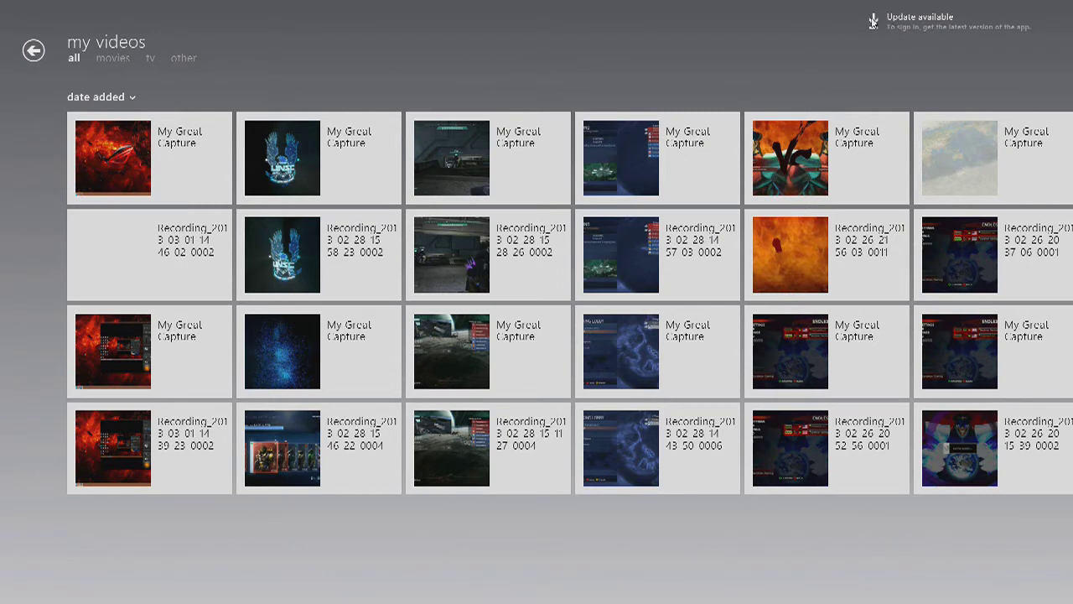
pyautogui.click(33, 51)
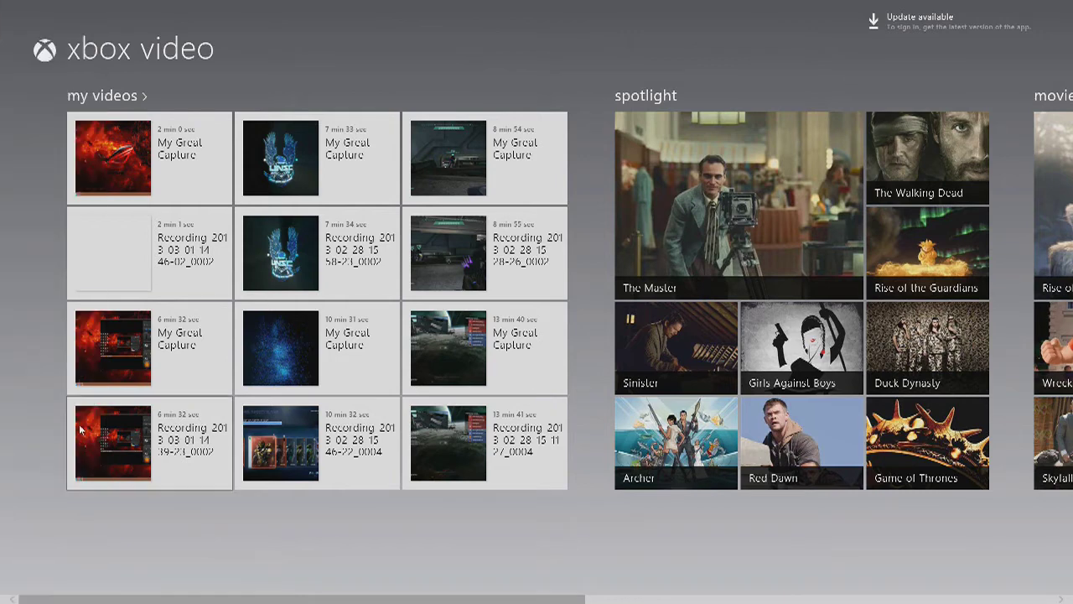
# Bring up the left-edge open-apps switcher while staying in Xbox Video
pyautogui.moveTo(3, 12)
pyautogui.moveTo(2, 359)
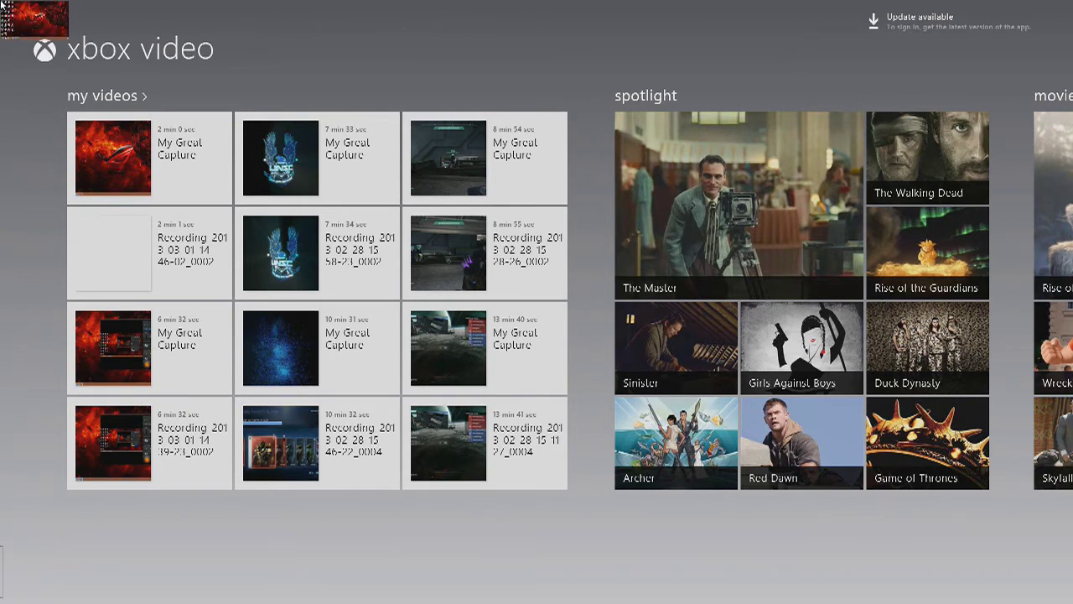
# Switch to the desktop and back to Xbox Video, then open the Search charm scoped to Video
pyautogui.click(3, 5)
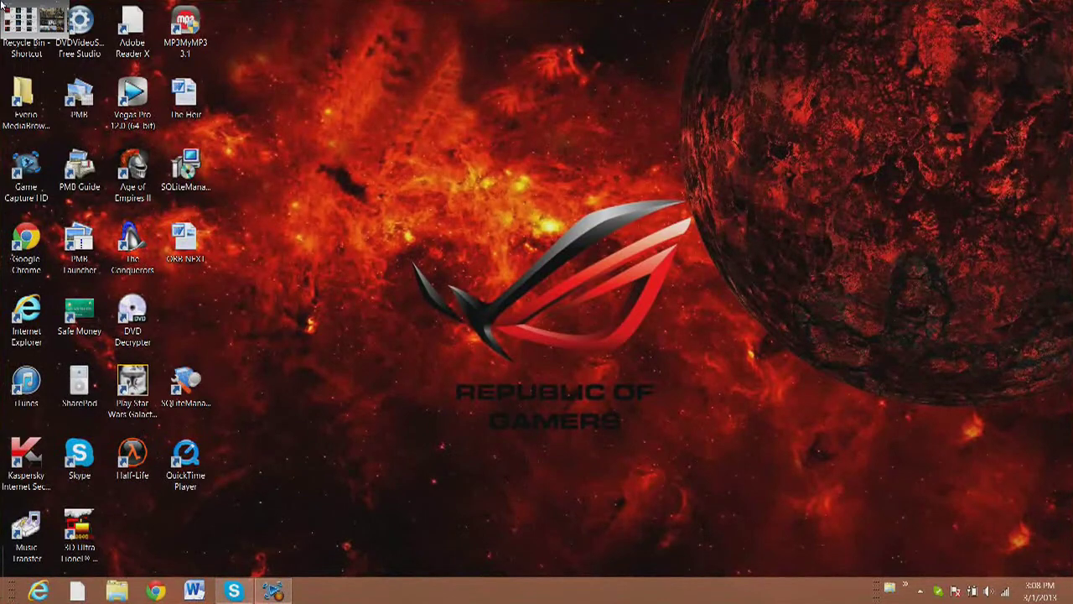
pyautogui.click(2, 5)
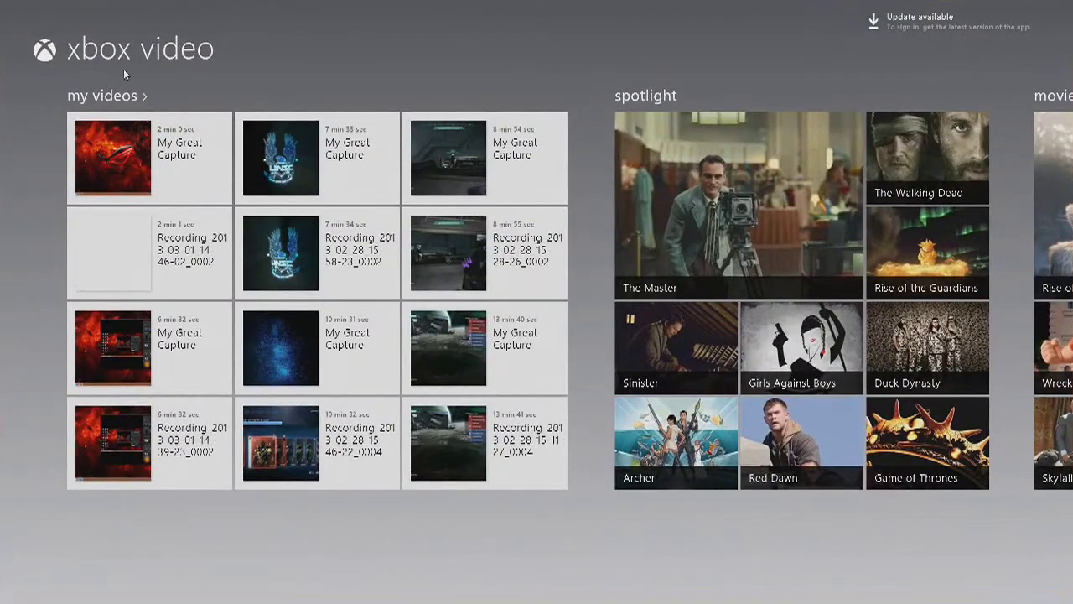
pyautogui.moveTo(2, 3)
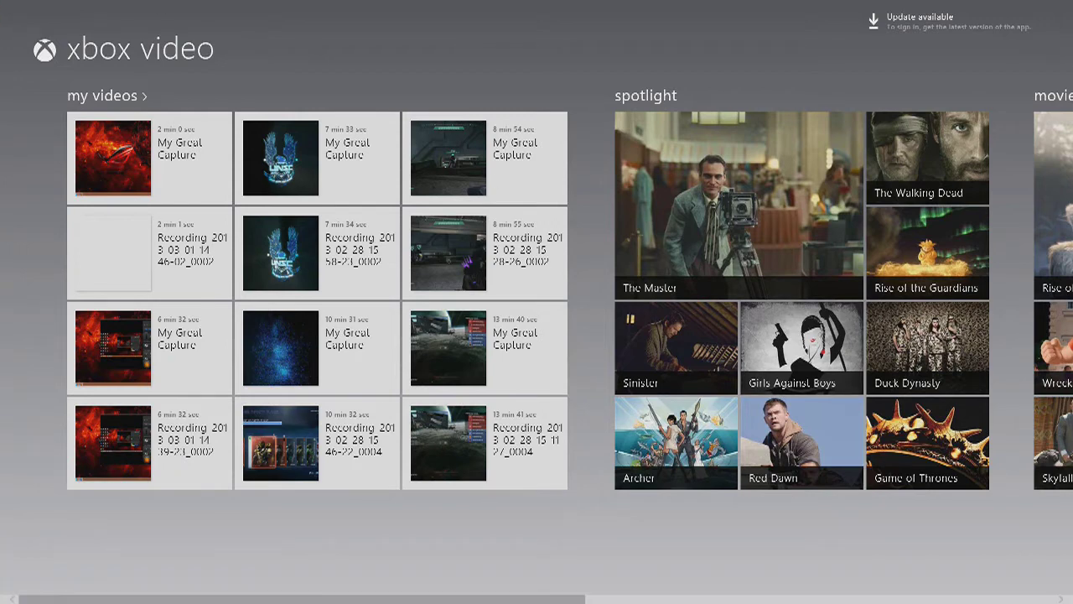
pyautogui.moveTo(1071, 2)
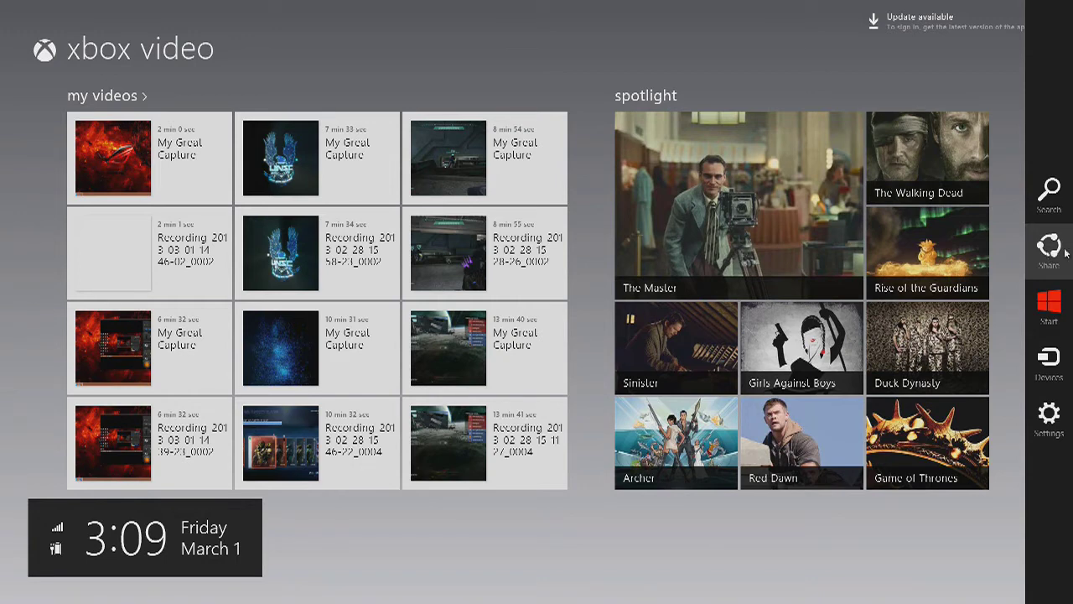
pyautogui.click(1049, 198)
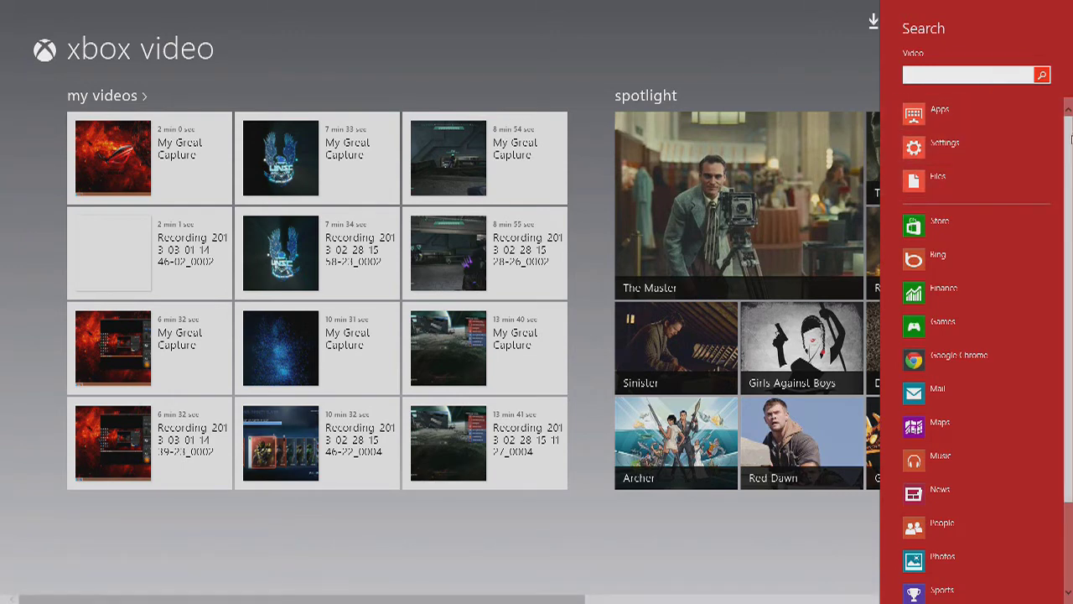
# Close the search pane, switch to the desktop, and open Search listing all Apps
pyautogui.click(613, 31)
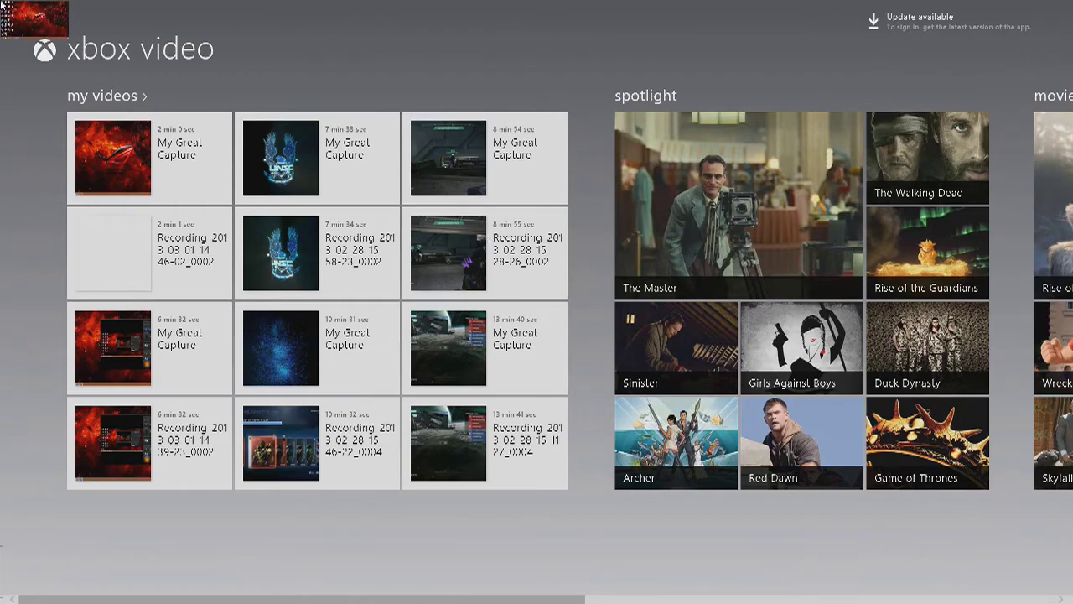
pyautogui.click(2, 2)
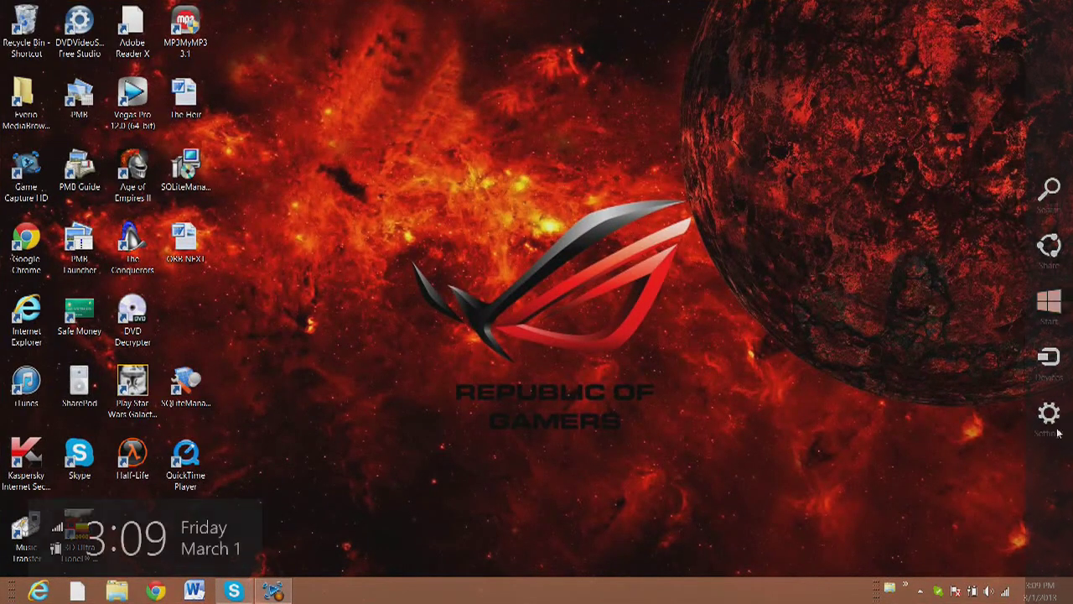
pyautogui.click(1051, 189)
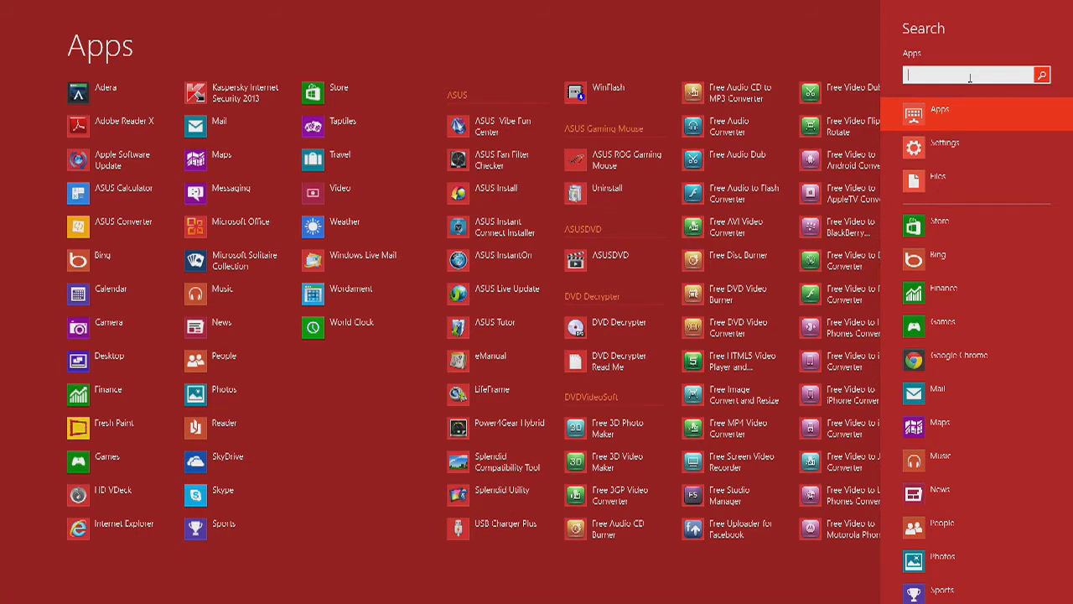
pyautogui.moveTo(2, 600)
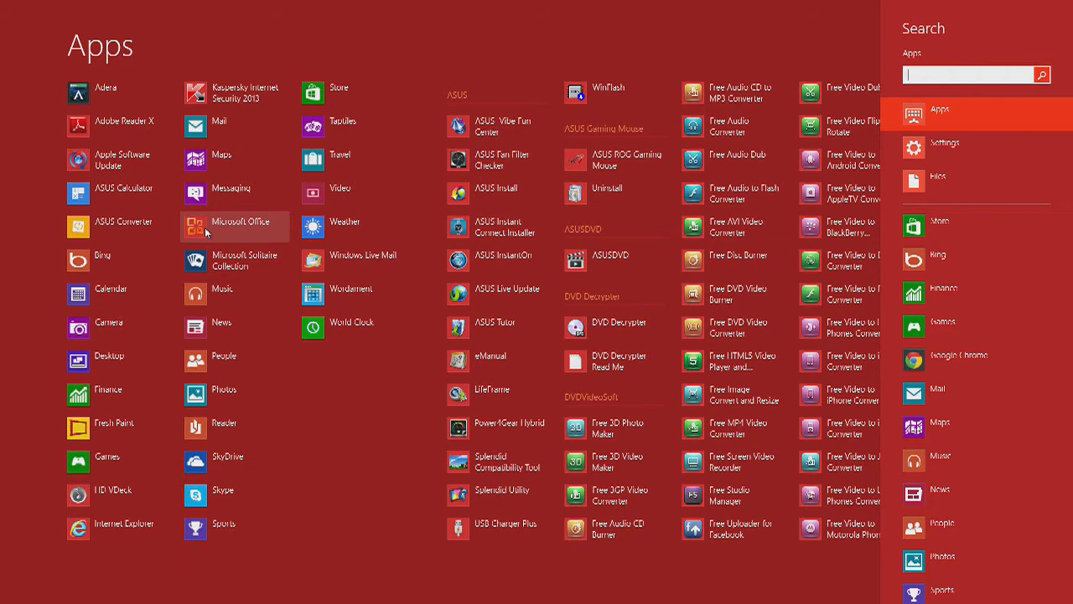
# Search for 'mic', check matching Settings, then return to the 10 Apps results
pyautogui.write('mic')
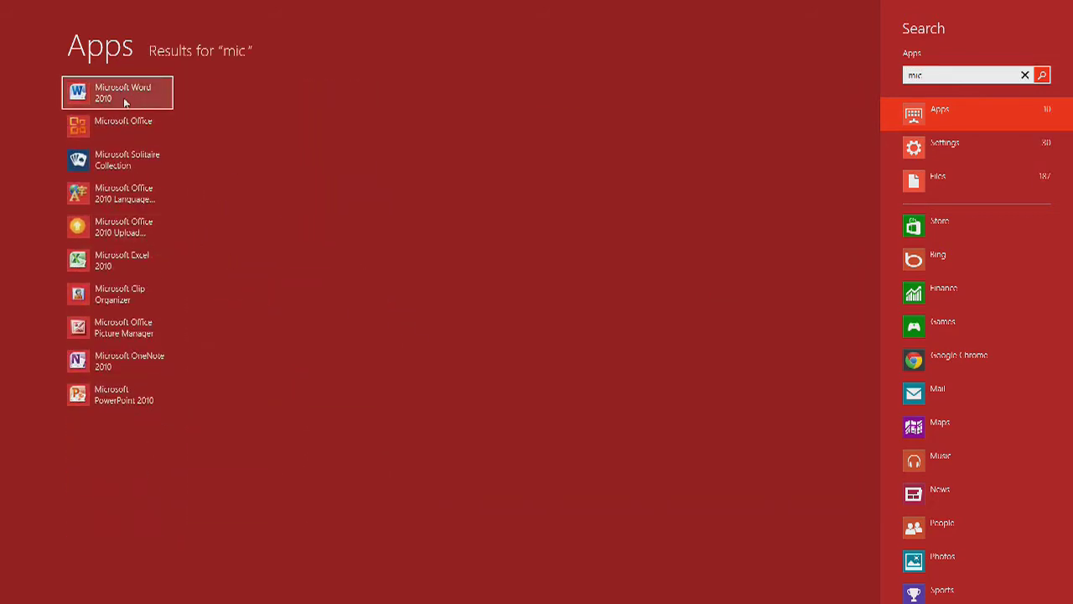
pyautogui.click(946, 155)
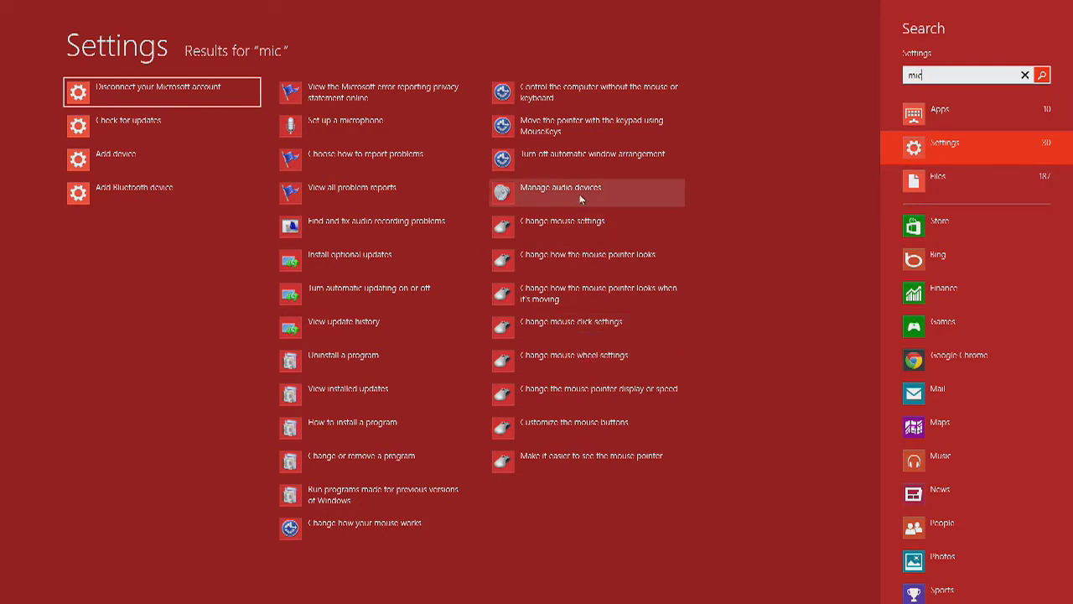
pyautogui.click(991, 117)
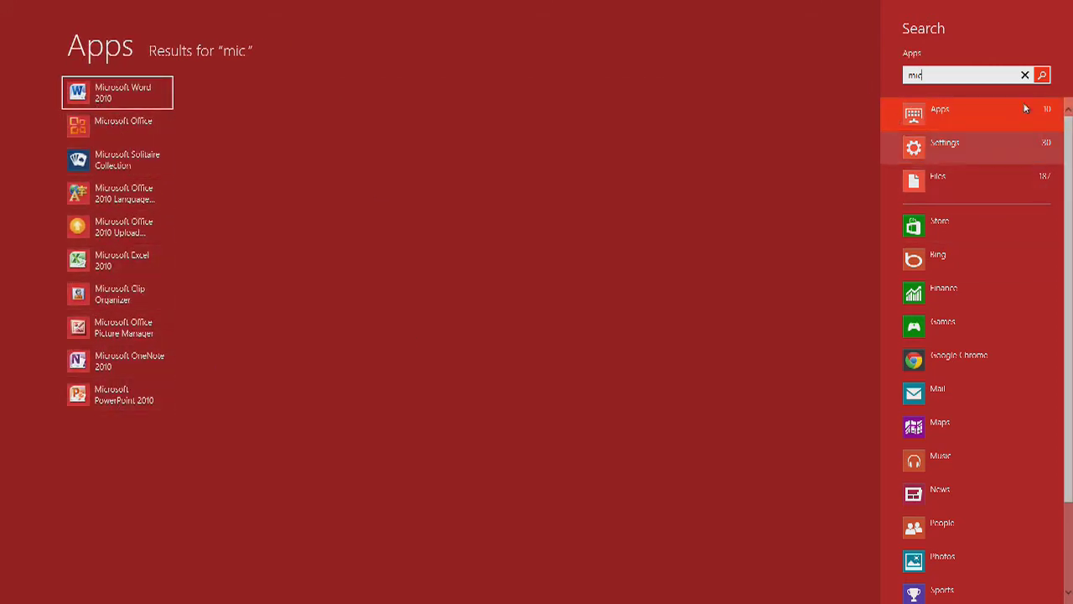
# Replace the search with 'con' and open Control Panel from the results
pyautogui.press('BackSpace')
pyautogui.press('BackSpace')
pyautogui.press('BackSpace')
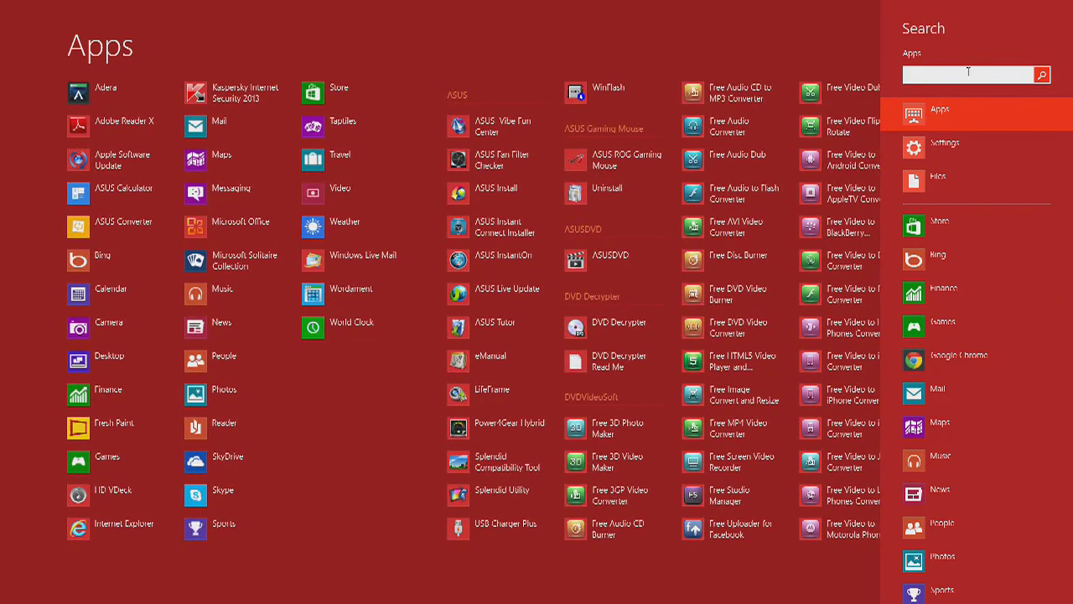
pyautogui.write('co')
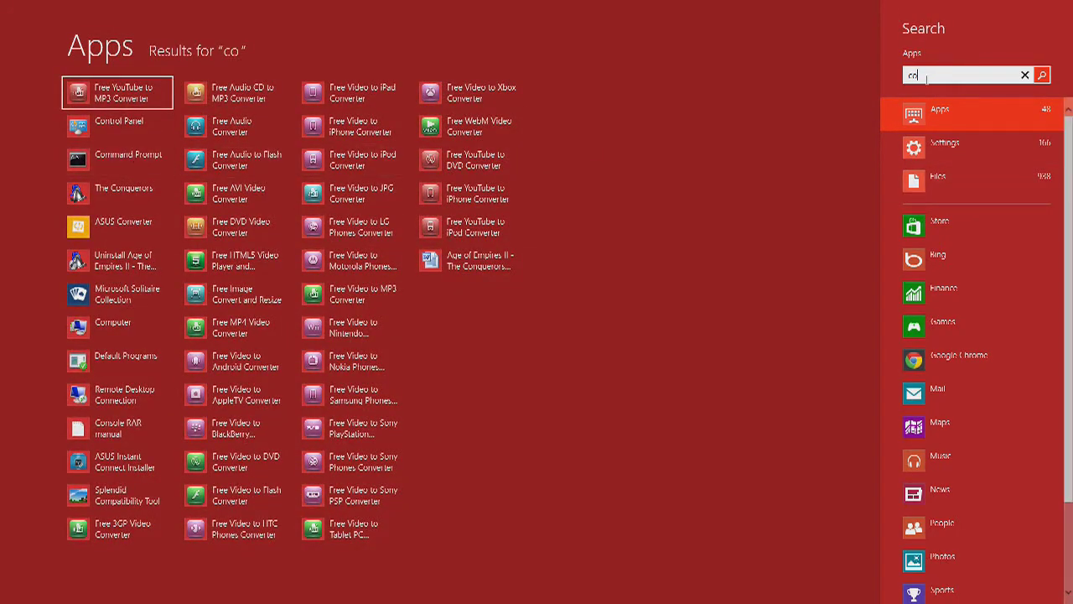
pyautogui.write('nbt')
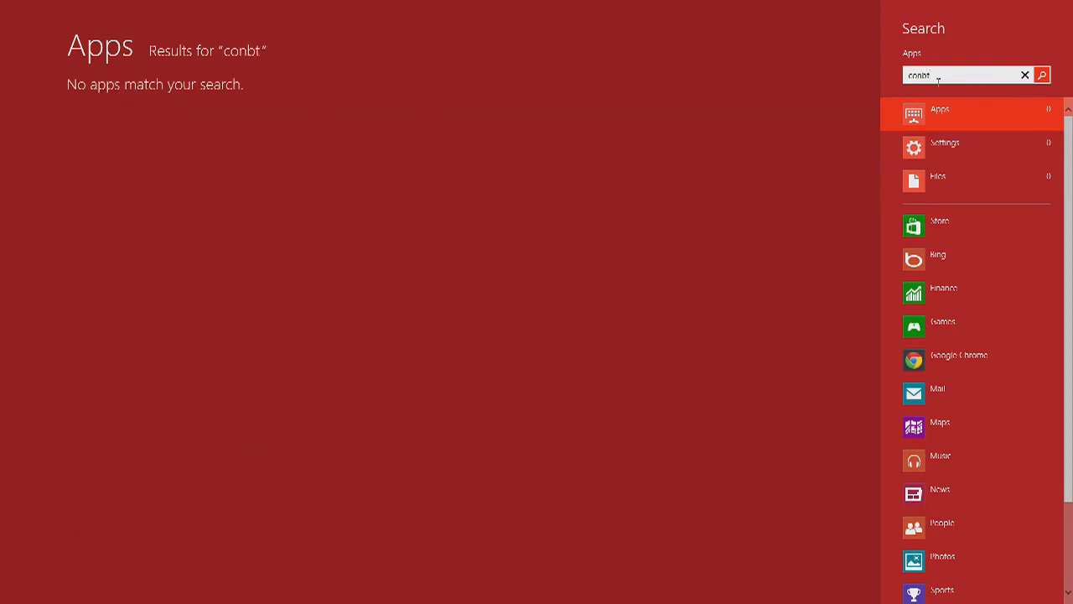
pyautogui.press('BackSpace')
pyautogui.press('BackSpace')
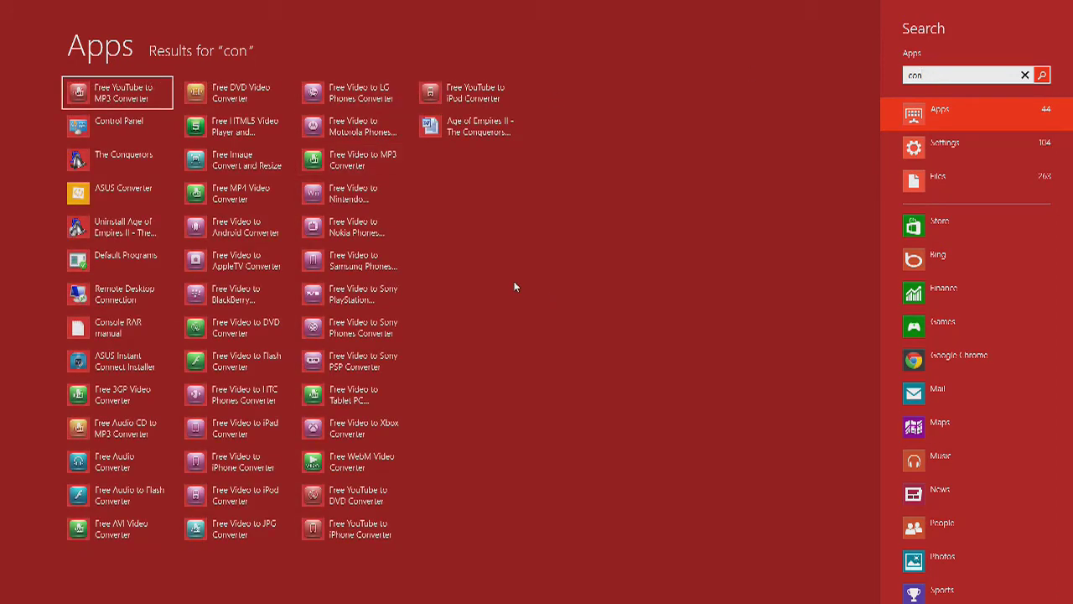
pyautogui.click(113, 124)
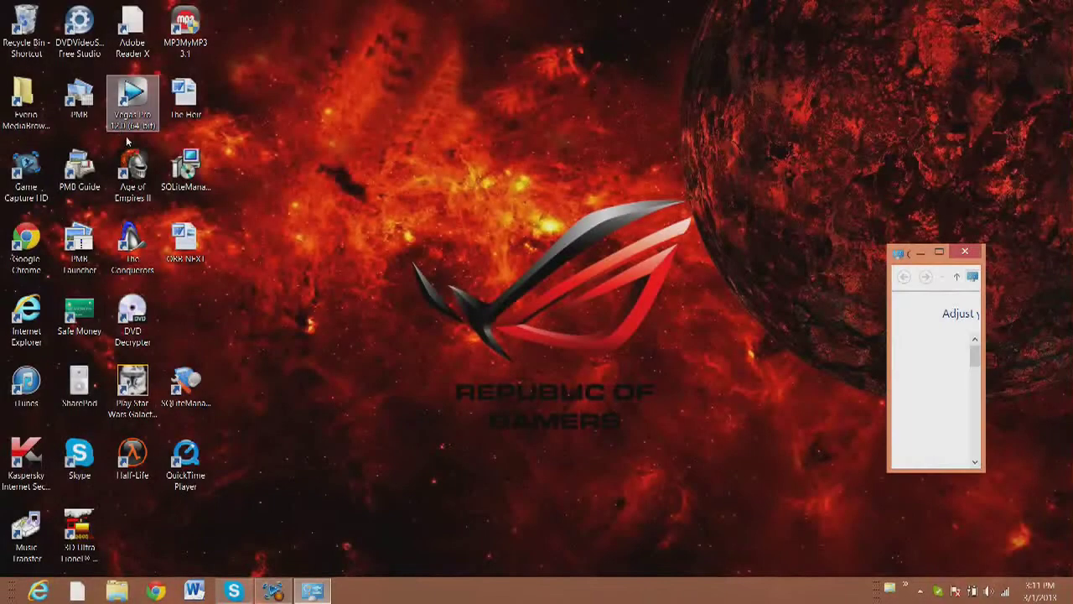
# Maximize the Control Panel window, then minimize it to reveal the desktop
pyautogui.click(935, 254)
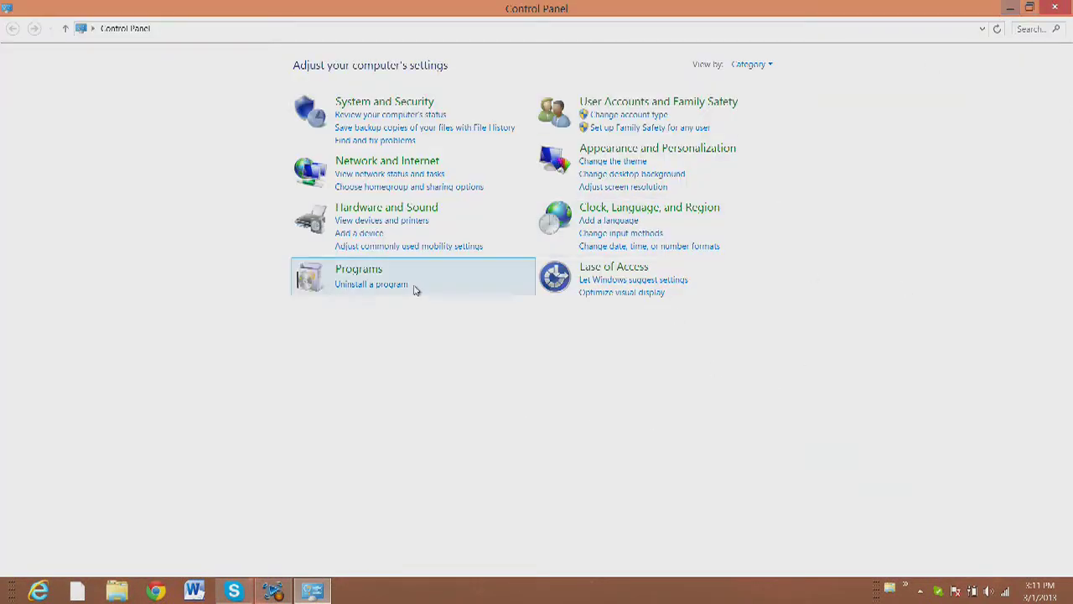
pyautogui.click(1010, 6)
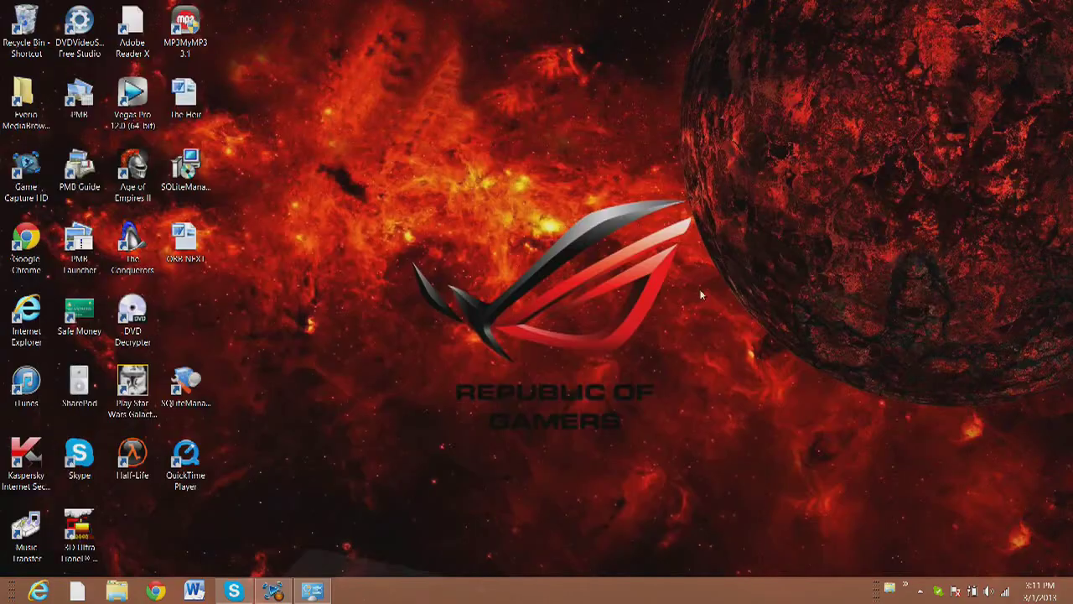
pyautogui.moveTo(312, 591)
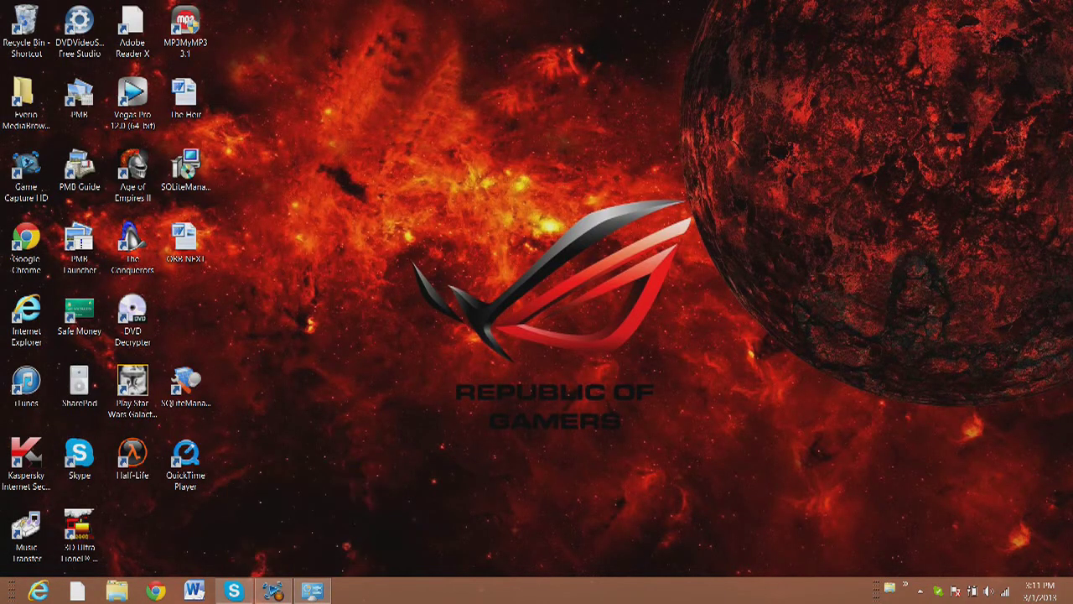
pyautogui.moveTo(1069, 4)
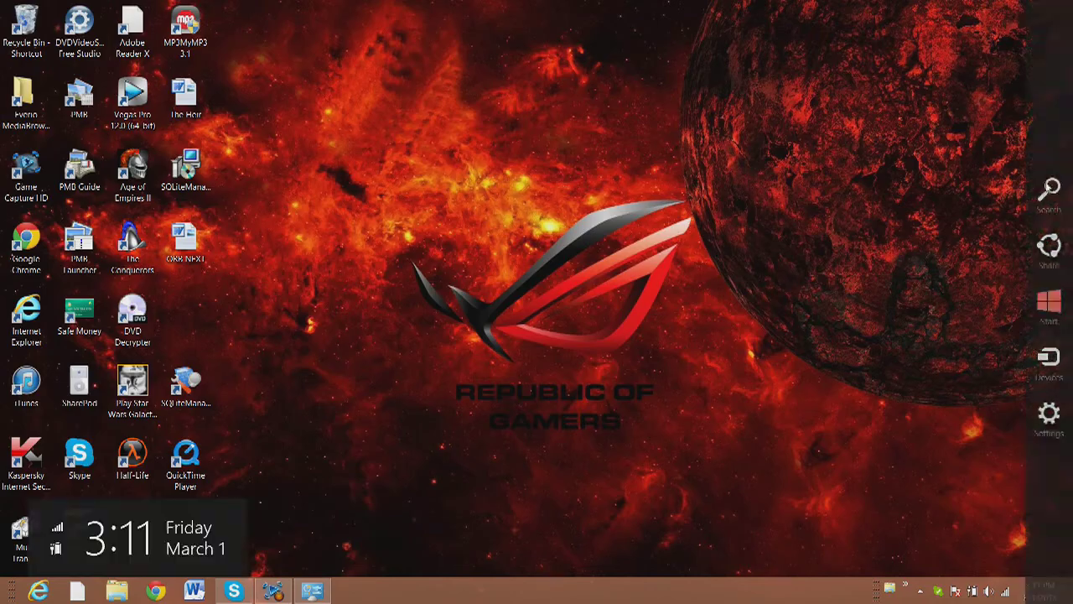
pyautogui.click(1048, 189)
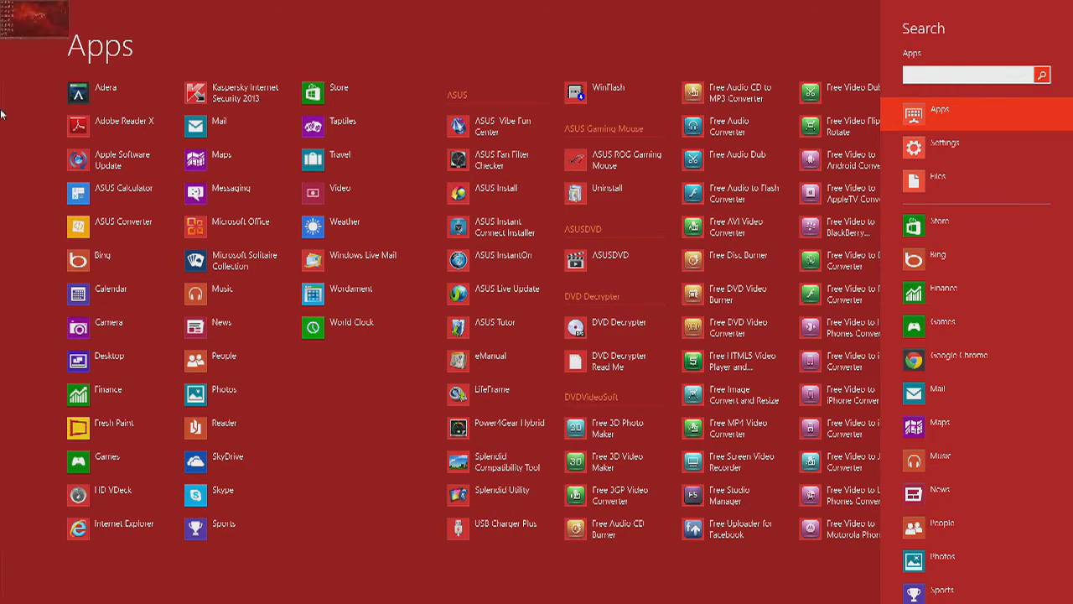
pyautogui.click(7, 562)
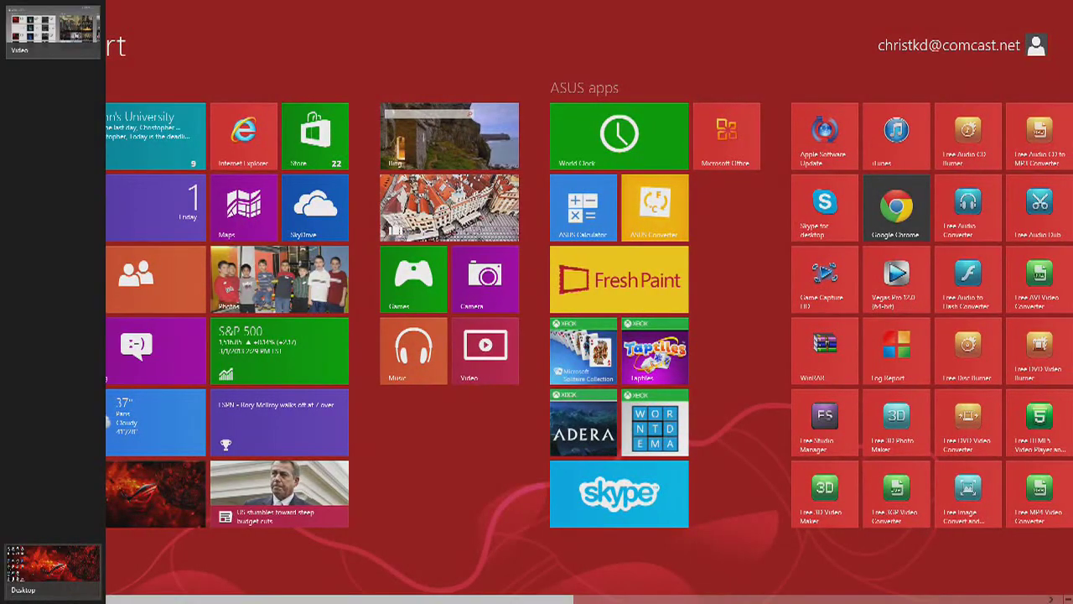
pyautogui.click(50, 565)
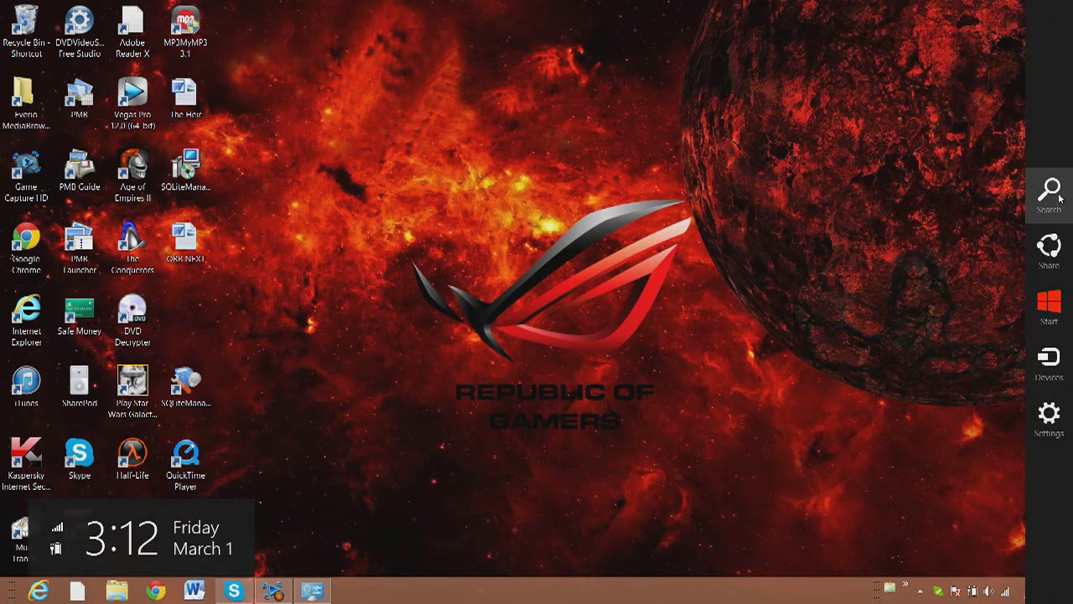
pyautogui.click(1058, 197)
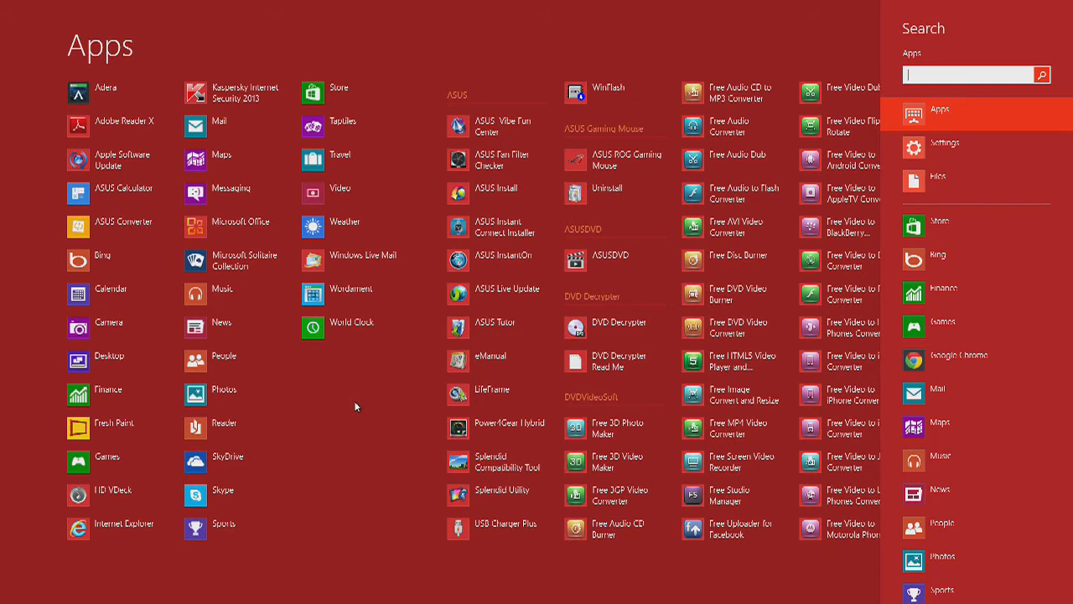
pyautogui.scroll(-3, 1034, 408)
pyautogui.scroll(3, 948, 407)
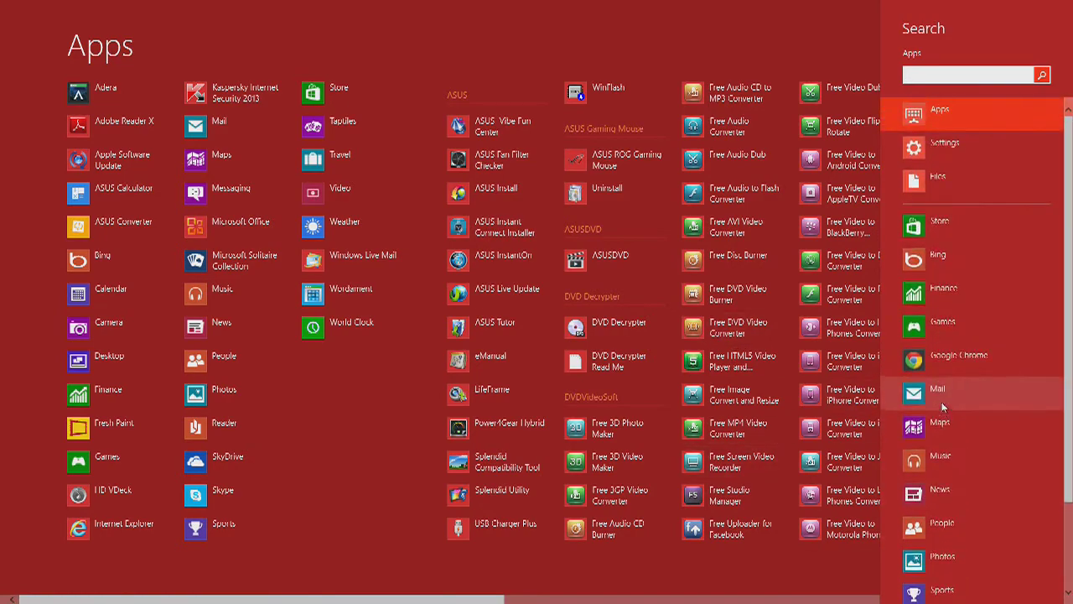
pyautogui.click(3, 4)
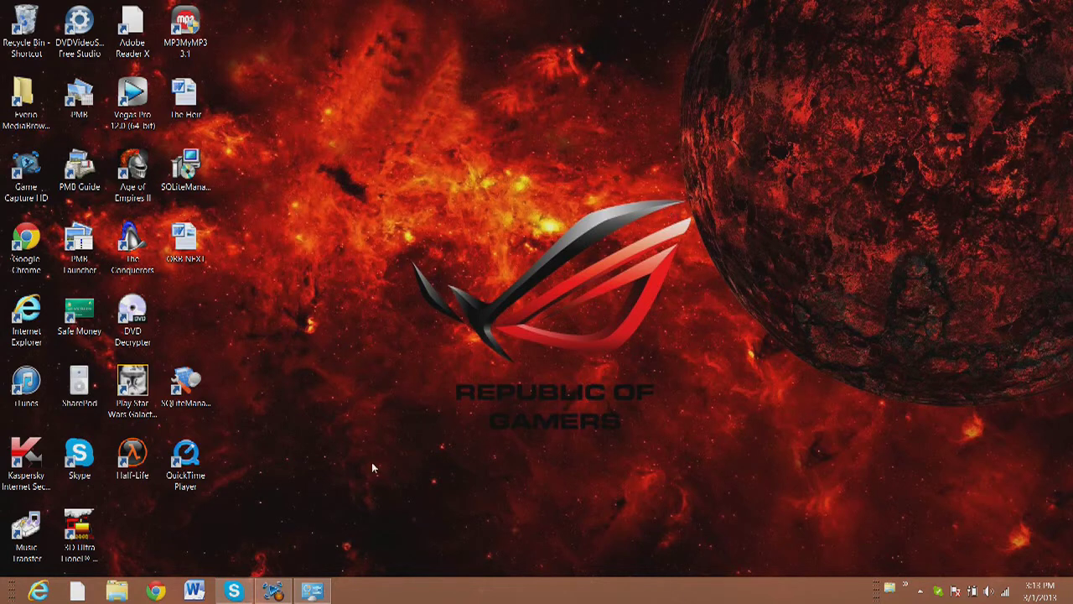
# Select desktop shortcuts in turn: Half-Life, 3D Ultra Lionel, then Play Star Wars
pyautogui.click(132, 457)
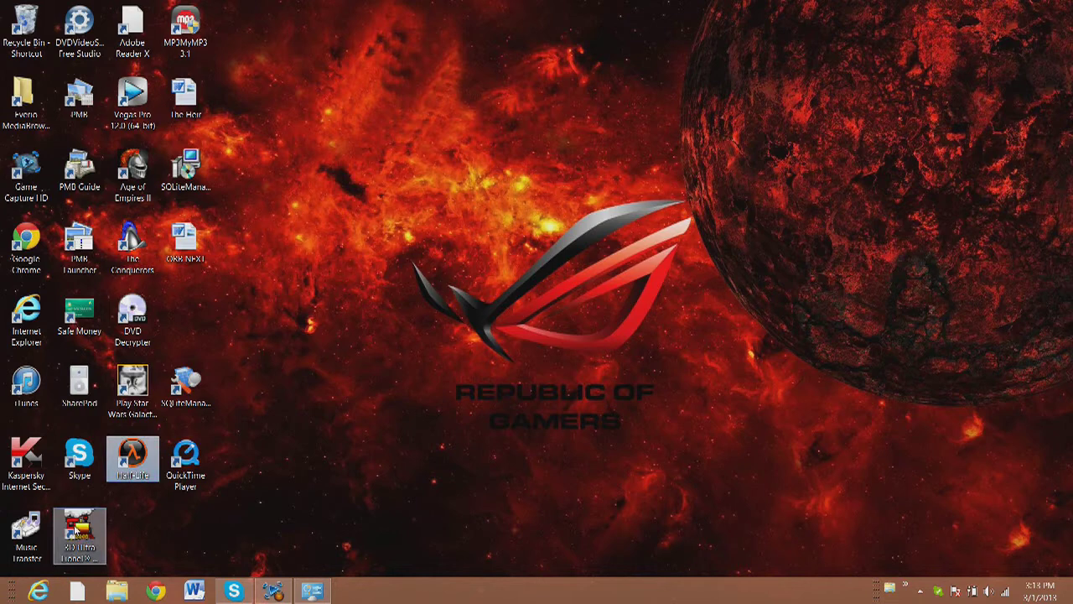
pyautogui.click(75, 529)
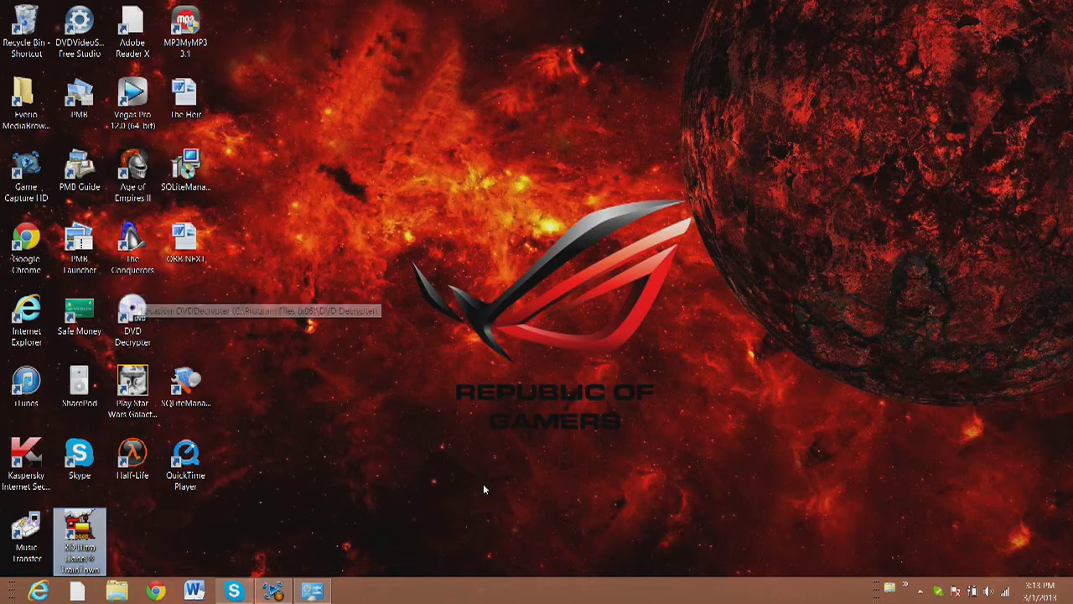
pyautogui.click(420, 430)
pyautogui.press('p')
pyautogui.press('Return')
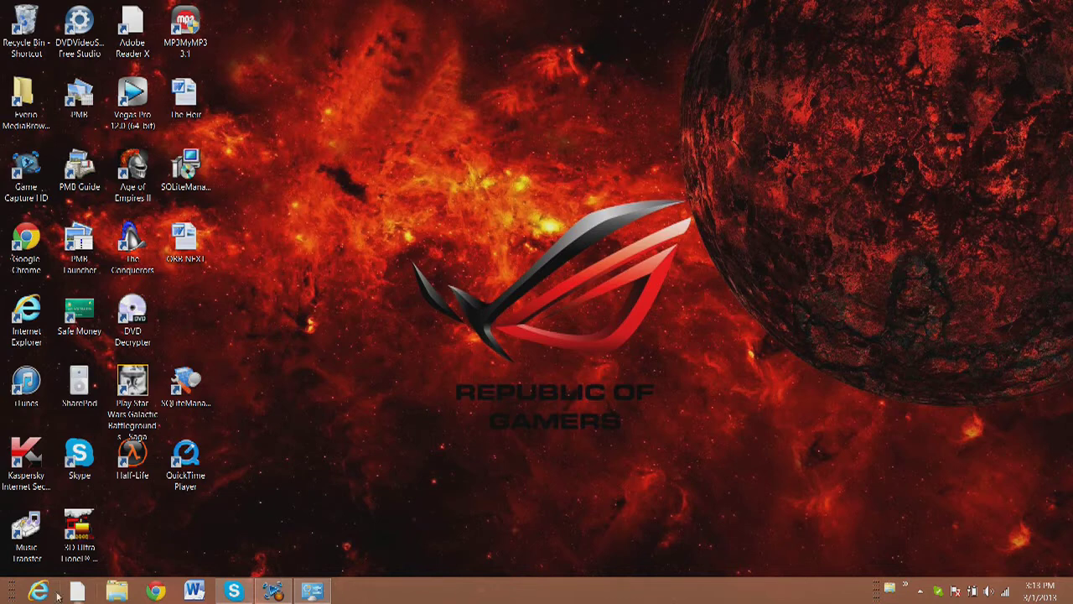
# Open File Explorer to Computer, select the DVD RW Drive, then close the window
pyautogui.click(117, 591)
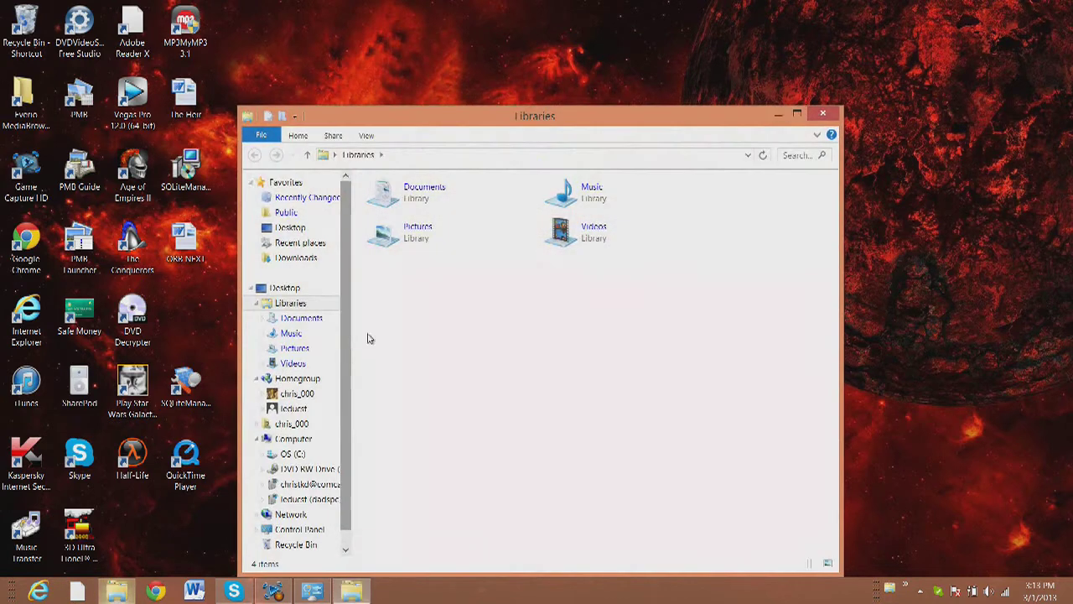
pyautogui.click(295, 438)
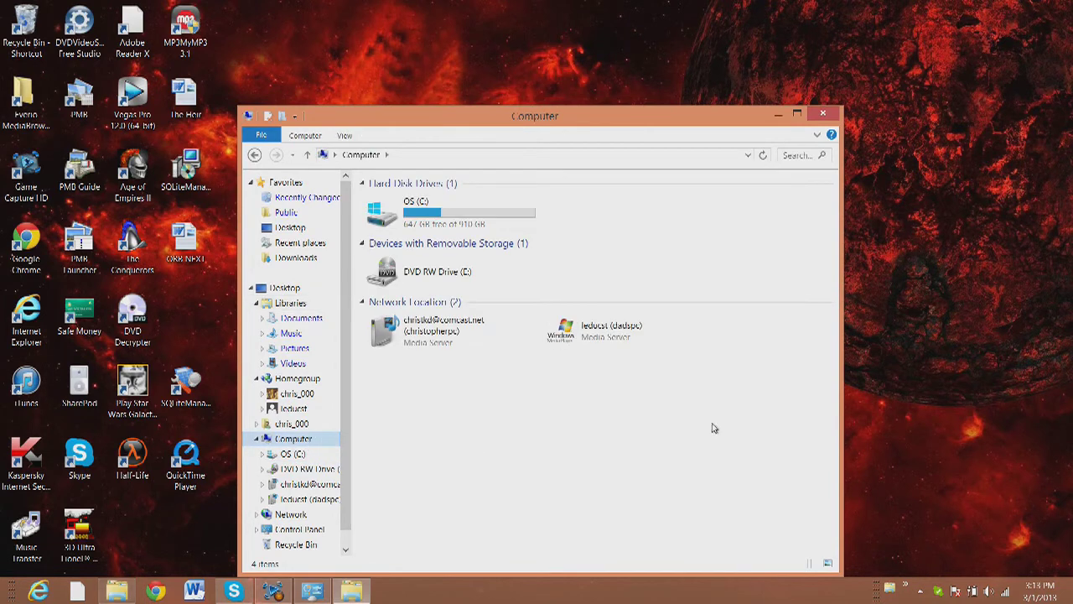
pyautogui.click(402, 282)
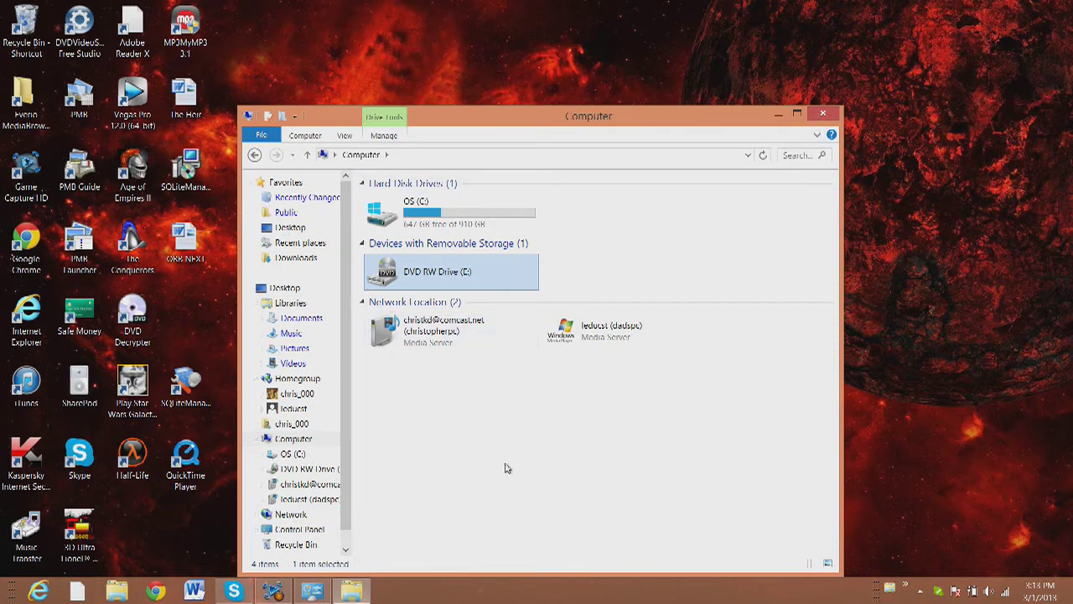
pyautogui.click(823, 113)
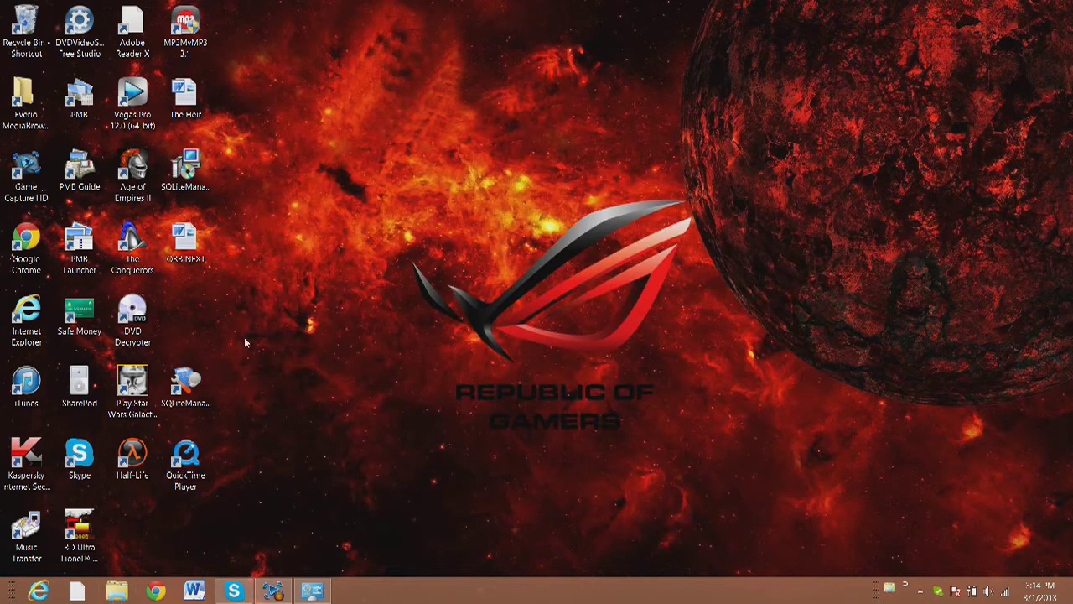
pyautogui.moveTo(1071, 4)
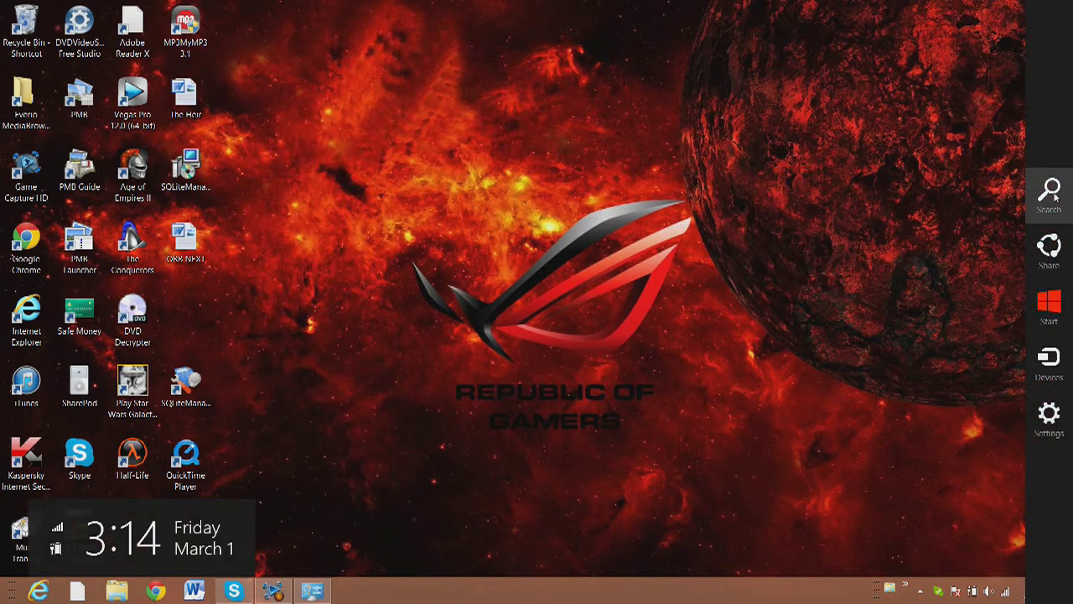
pyautogui.click(119, 591)
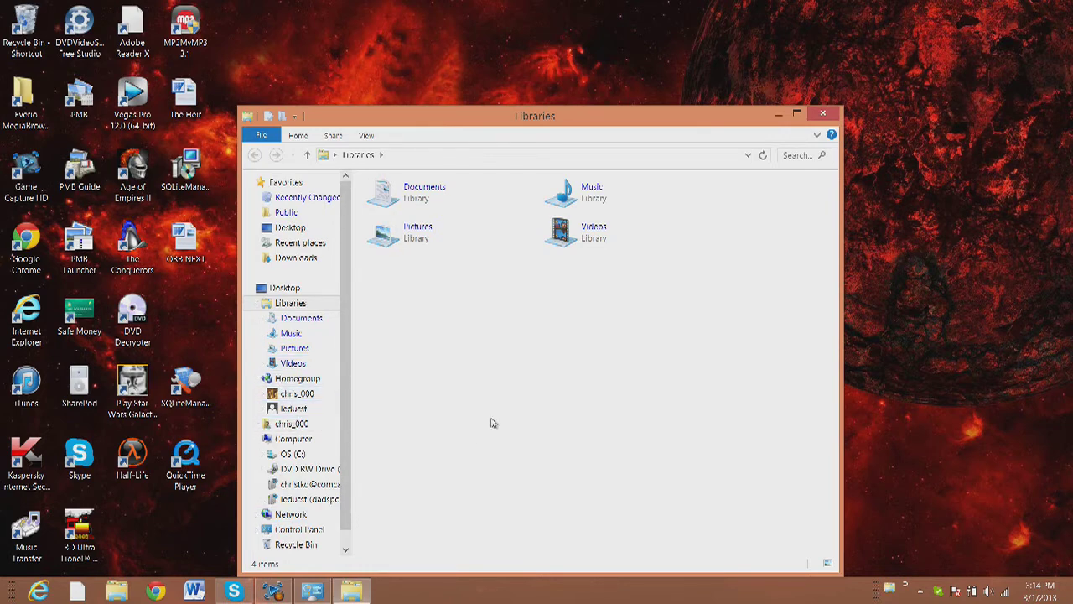
pyautogui.click(824, 114)
pyautogui.moveTo(1072, 0)
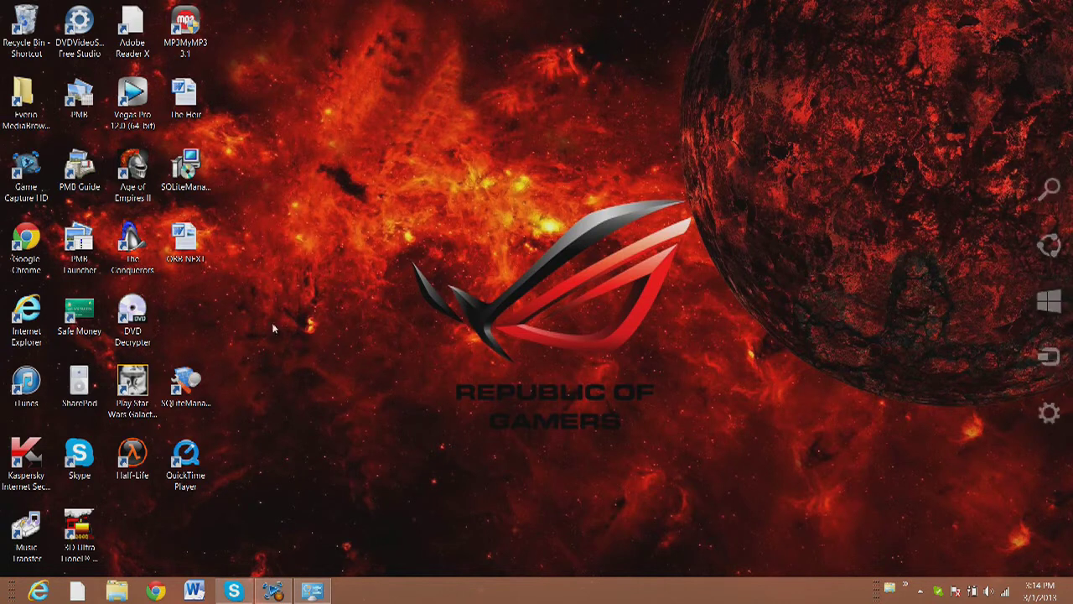
pyautogui.moveTo(2, 4)
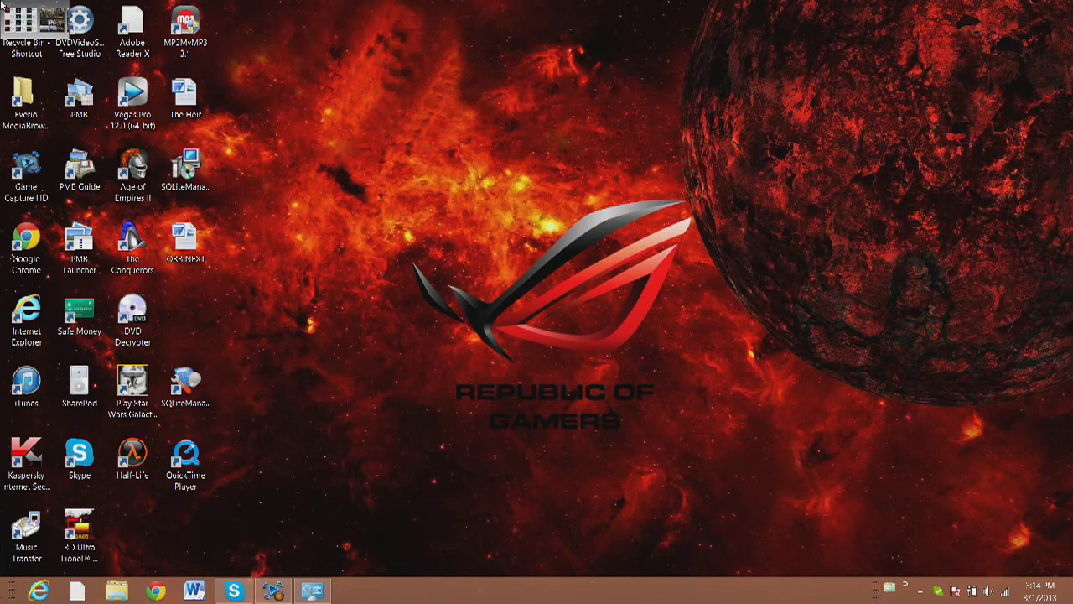
pyautogui.click(3, 4)
pyautogui.click(2, 4)
pyautogui.moveTo(2, 597)
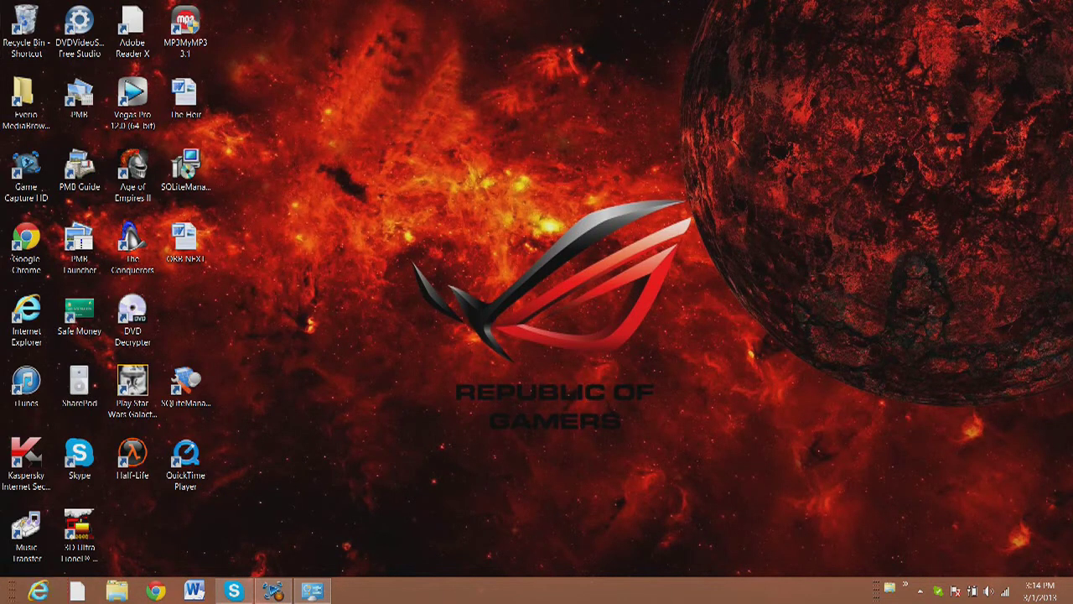
pyautogui.moveTo(273, 591)
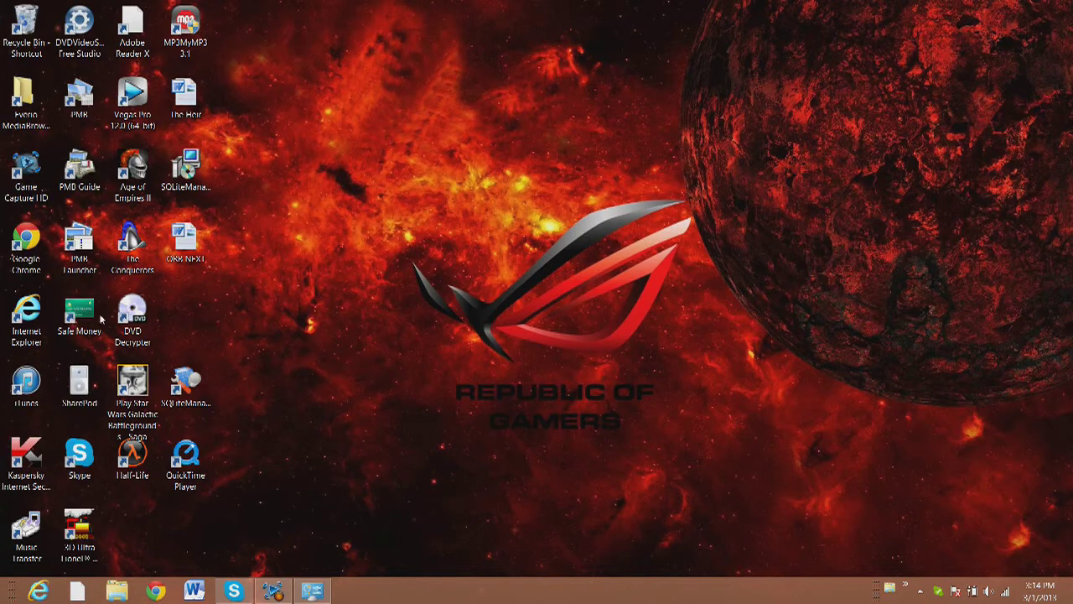
pyautogui.moveTo(2, 282)
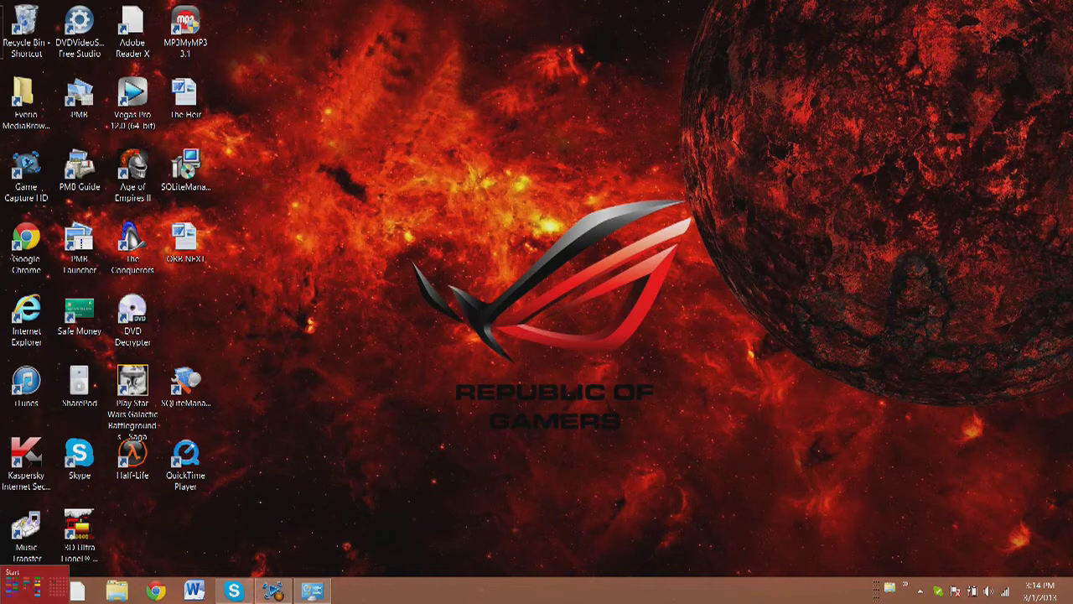
pyautogui.moveTo(1, 570)
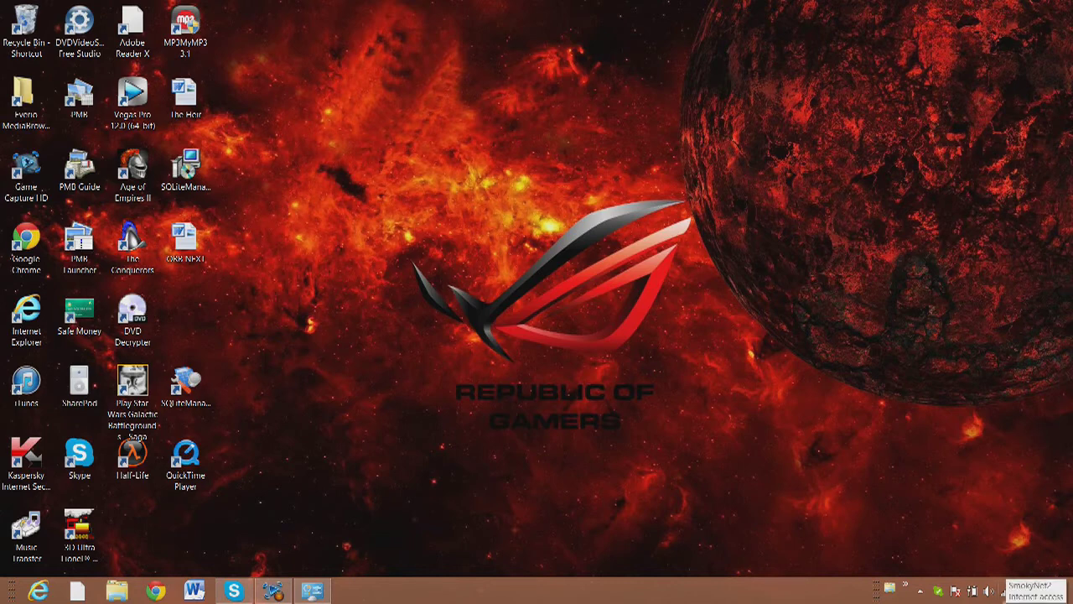
pyautogui.rightClick(987, 591)
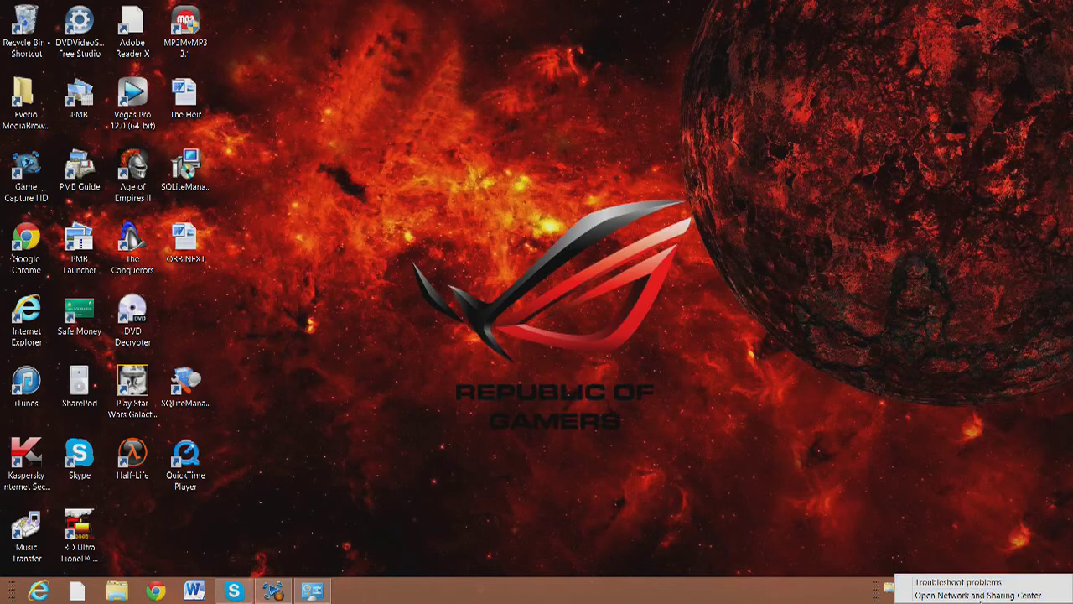
pyautogui.click(916, 329)
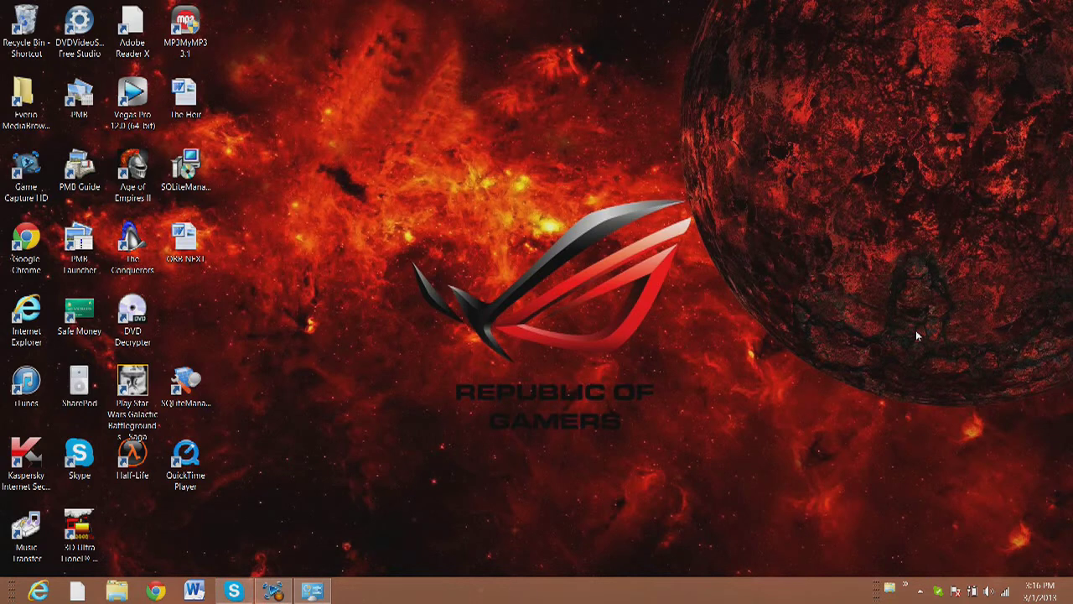
pyautogui.rightClick(677, 223)
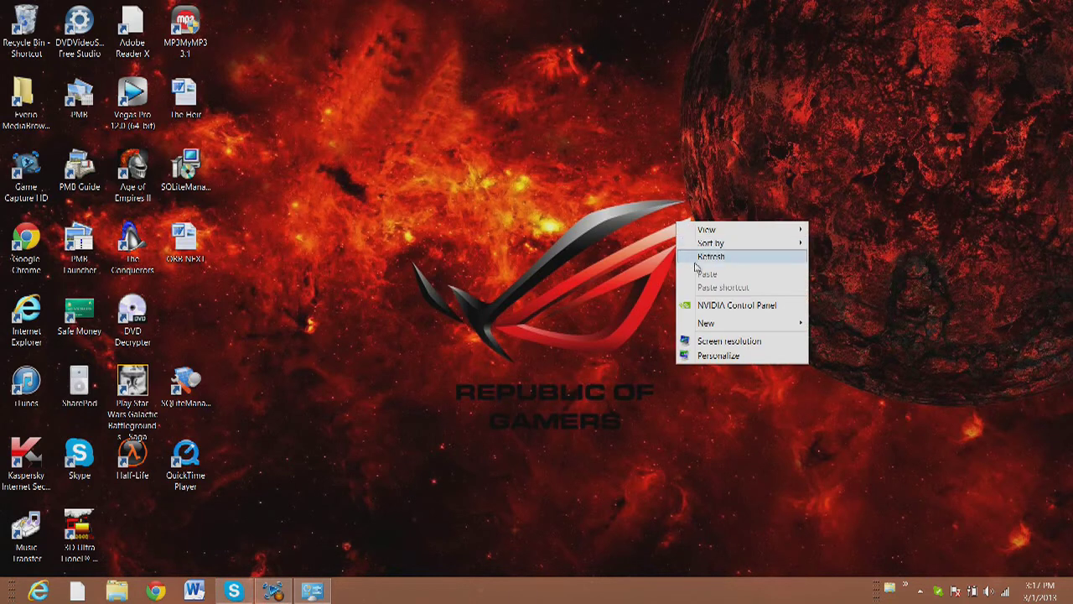
pyautogui.click(736, 341)
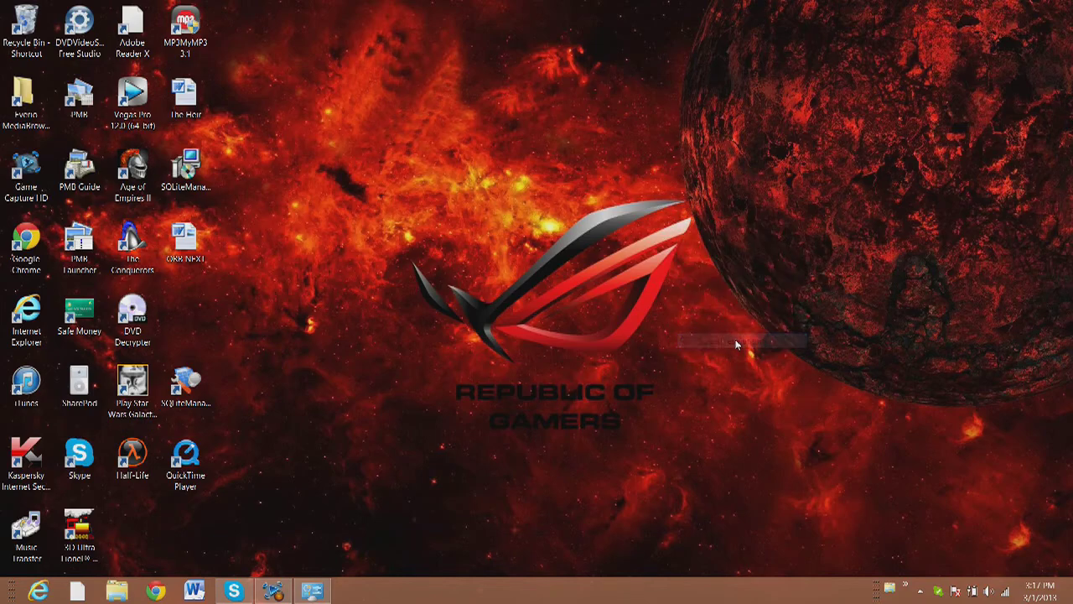
pyautogui.click(957, 270)
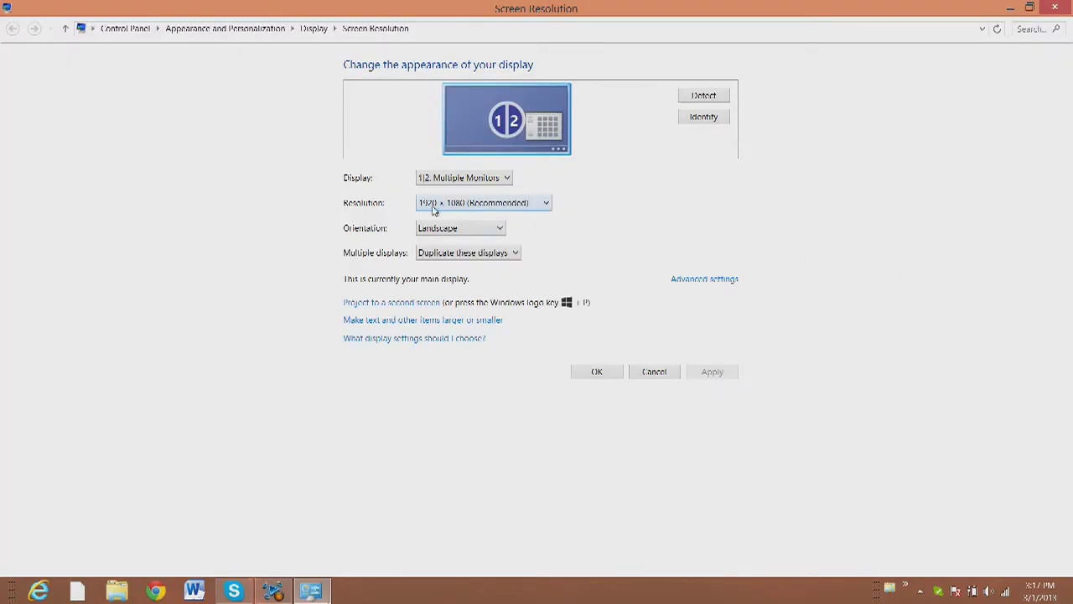
pyautogui.click(507, 206)
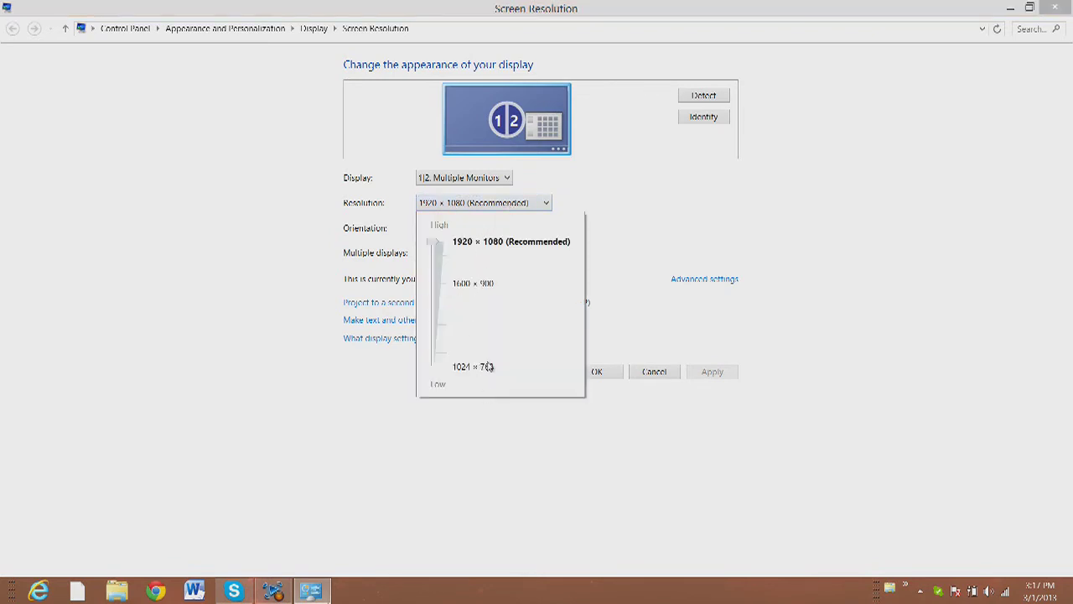
pyautogui.click(615, 240)
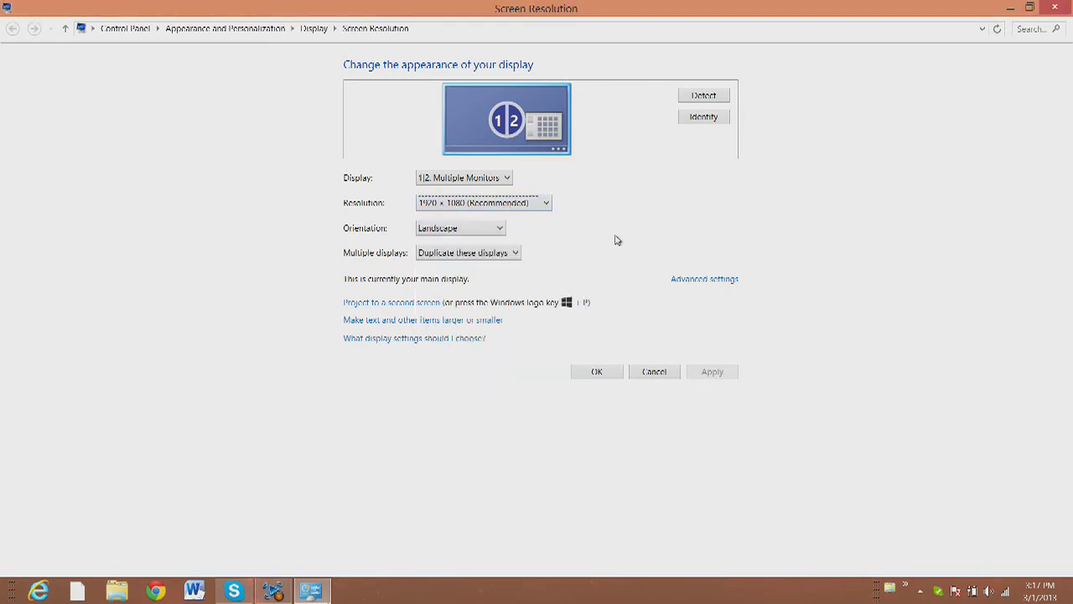
pyautogui.click(465, 179)
pyautogui.click(571, 181)
pyautogui.click(597, 373)
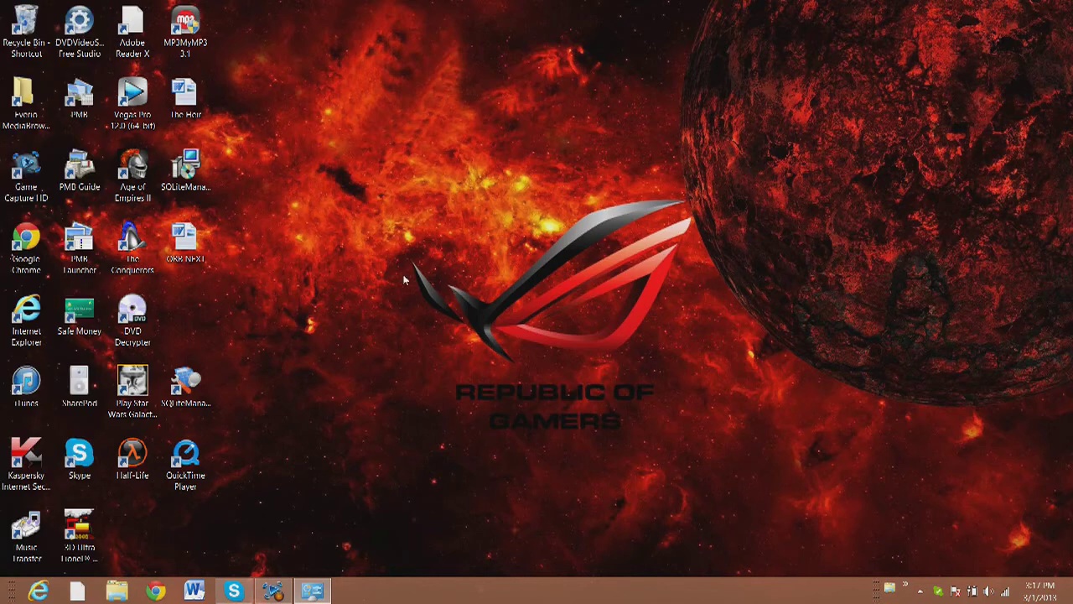
pyautogui.moveTo(1071, 3)
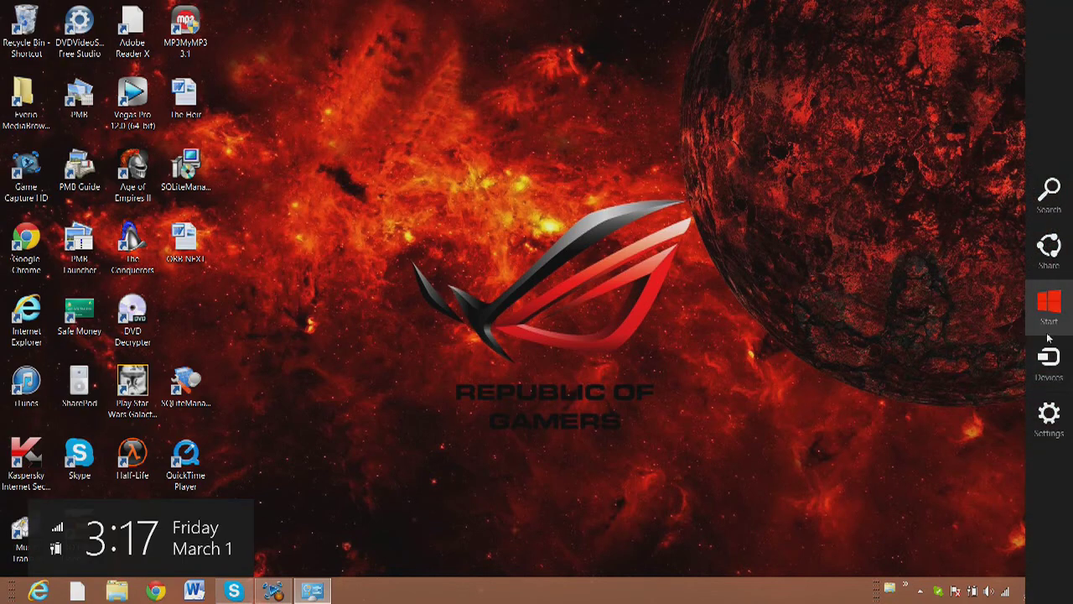
pyautogui.click(1049, 414)
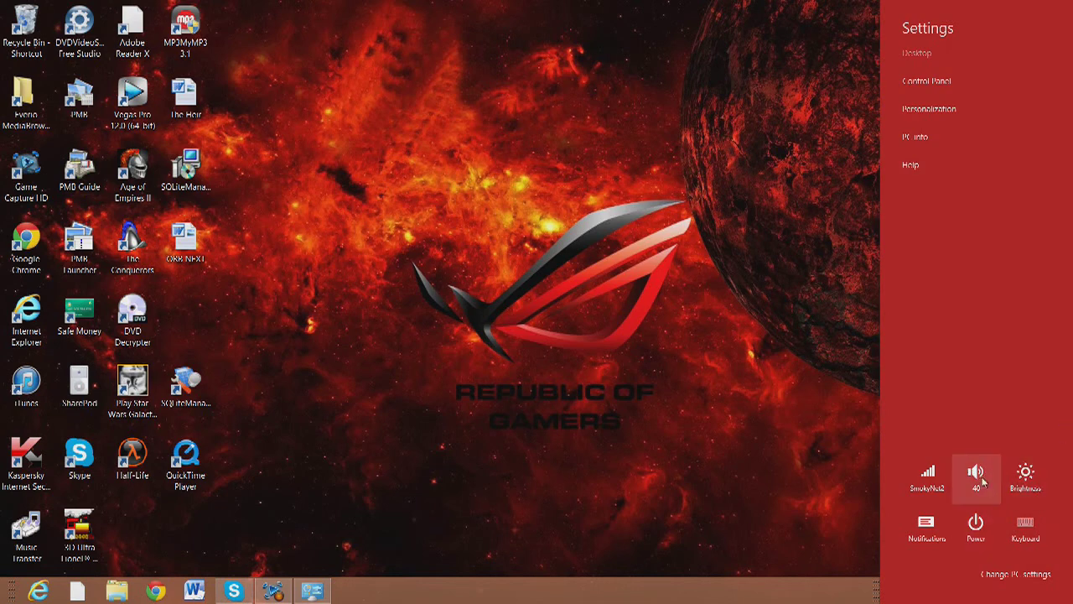
pyautogui.click(695, 435)
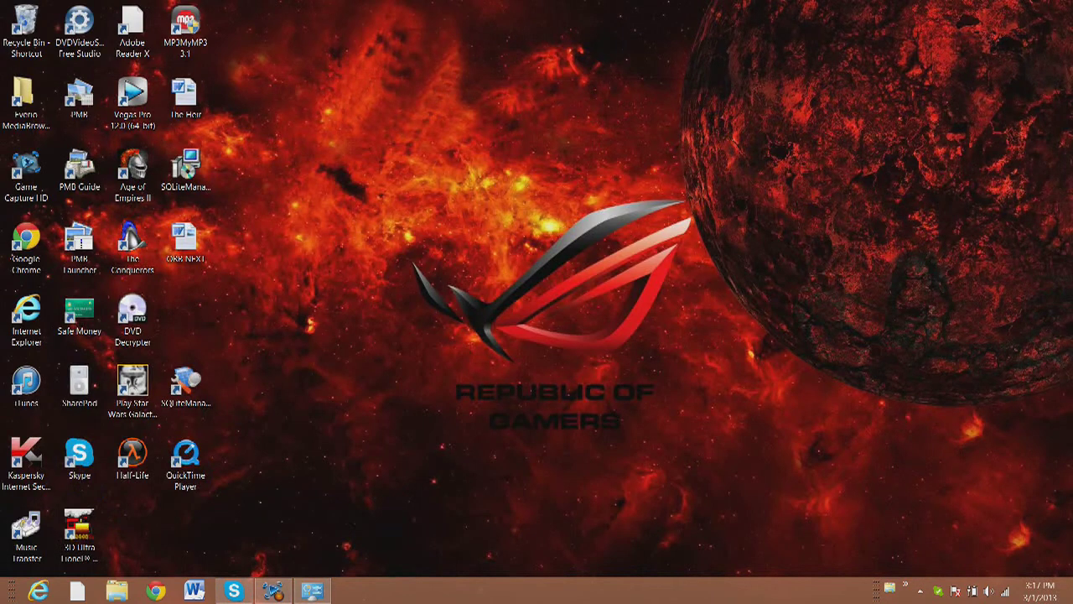
pyautogui.moveTo(1071, 600)
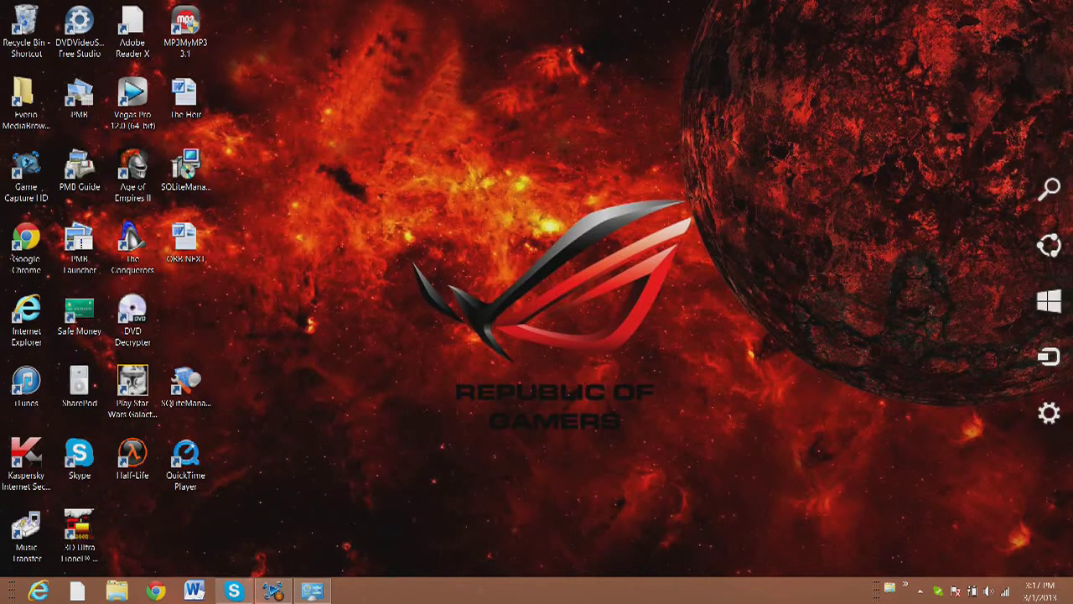
pyautogui.click(1050, 419)
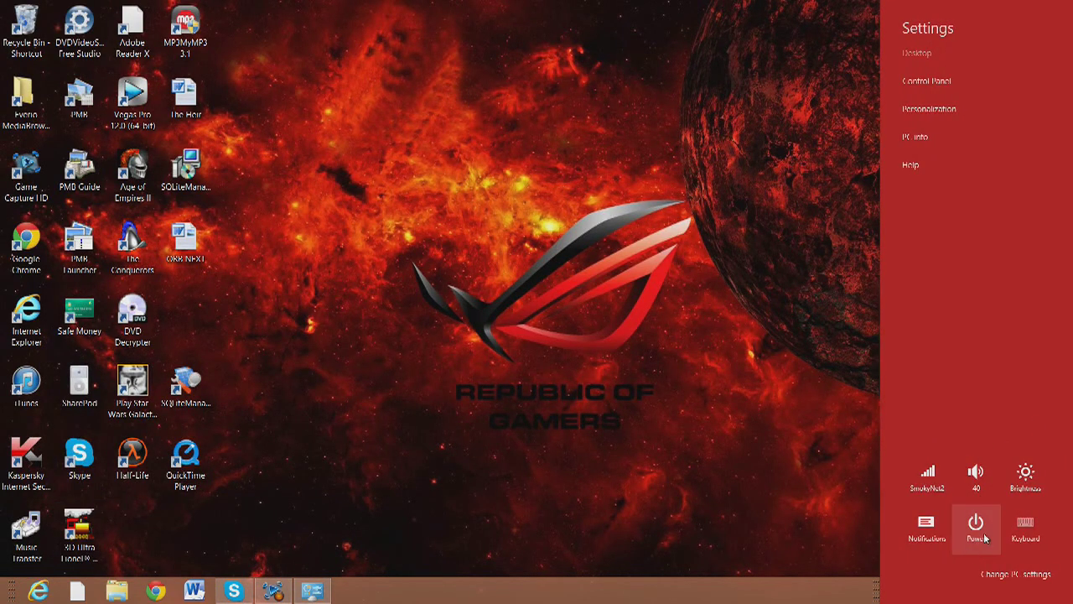
pyautogui.click(986, 539)
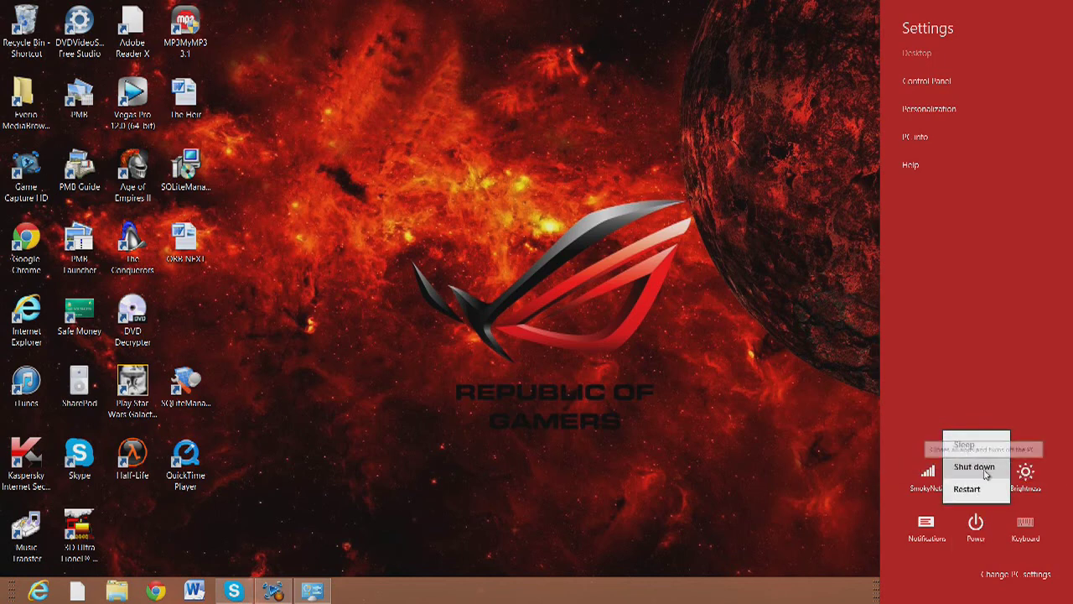
pyautogui.click(781, 332)
pyautogui.click(814, 436)
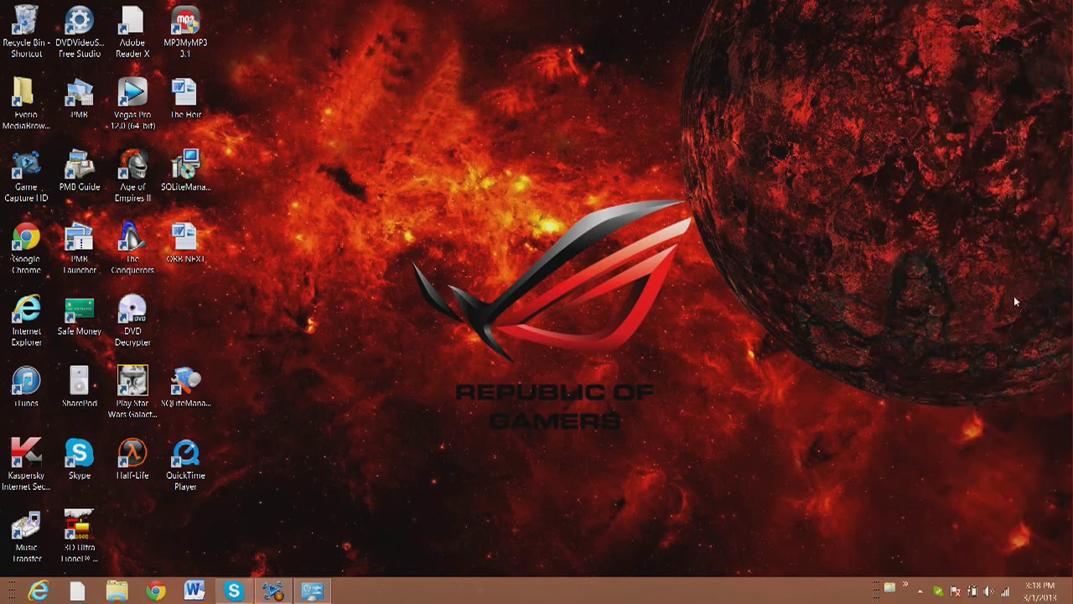